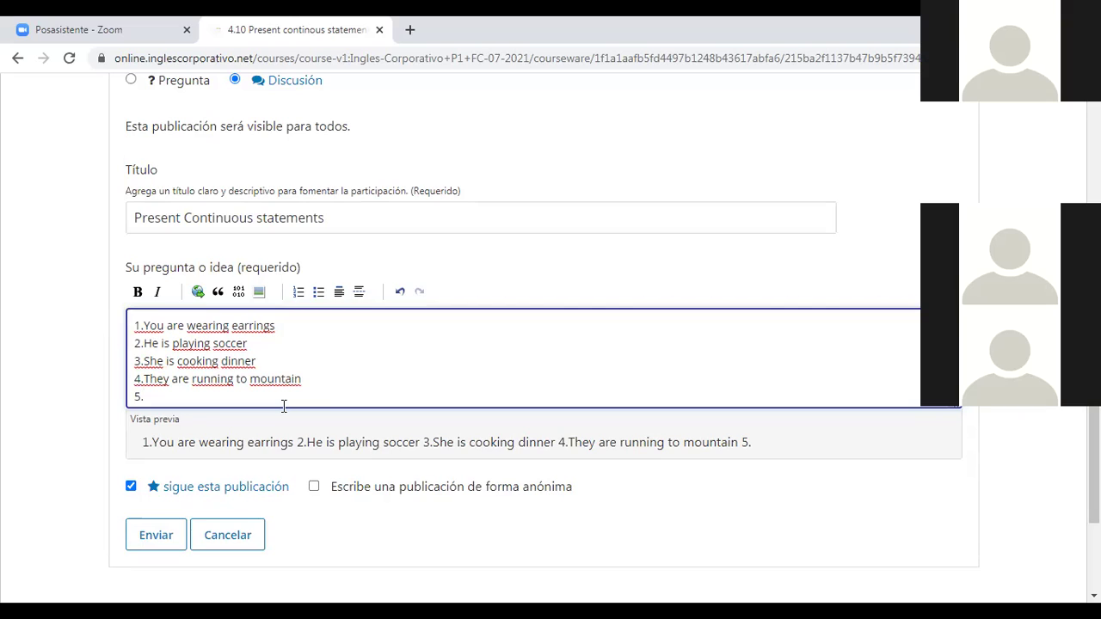
Complete sentence 5 of the post with "He is working at home".
text(He)
text( is)
text(sleepim)
text(ng)
key(BackSpace)
key(BackSpace)
key(BackSpace)
key(BackSpace)
key(BackSpace)
key(BackSpace)
key(BackSpace)
key(BackSpace)
key(BackSpace)
text(workin)
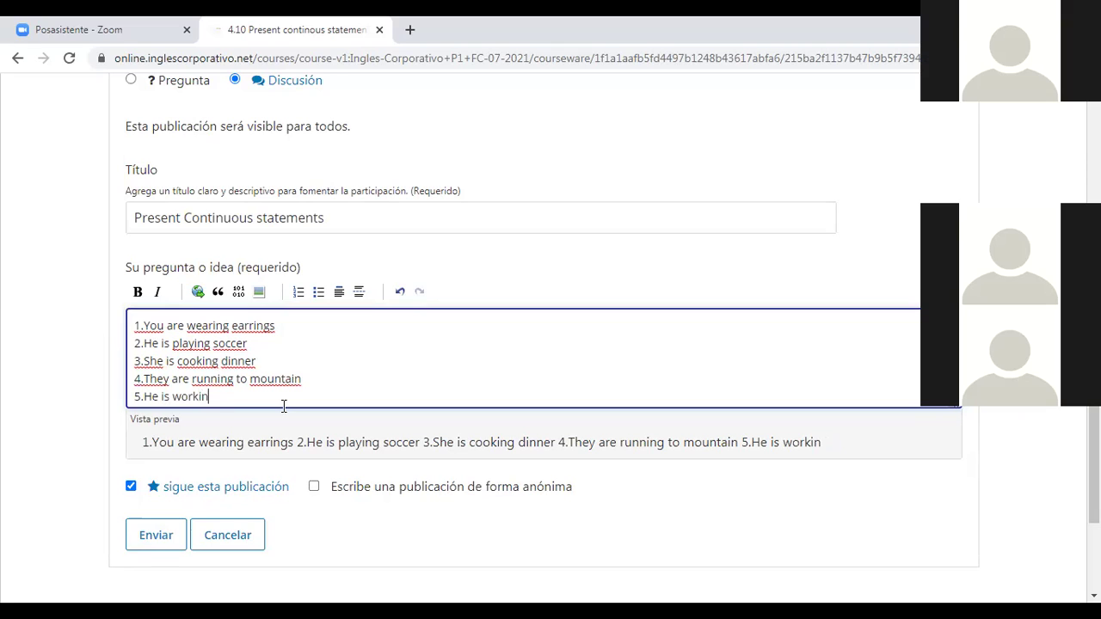
text(g at home)
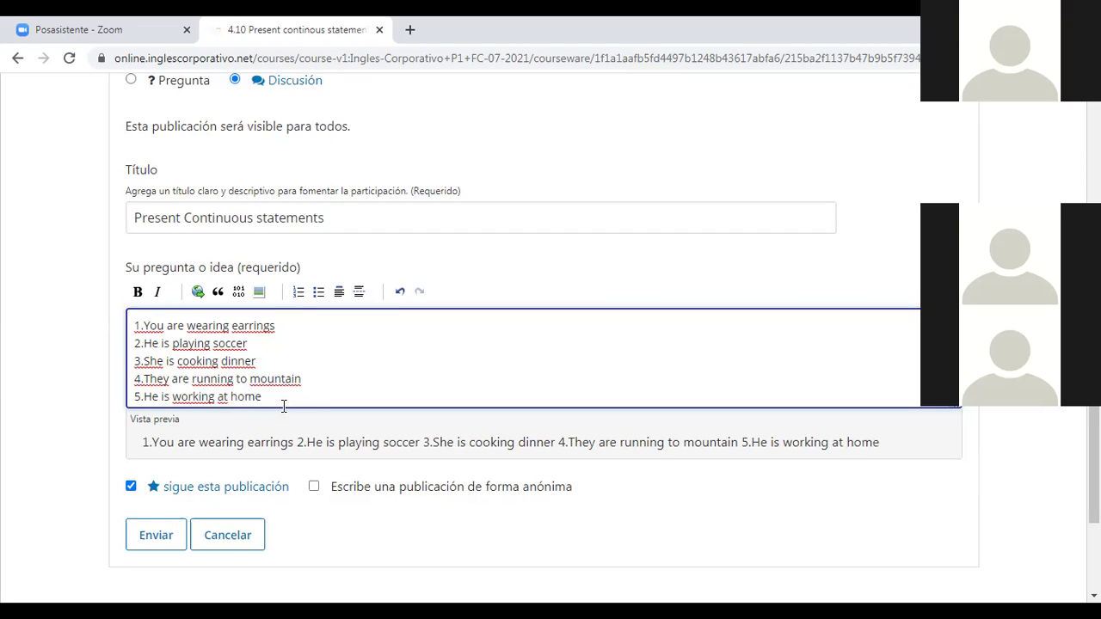
Add sentence 6 on a new line: "6.They are eating hamburguer".
key(Return)
text(6.)
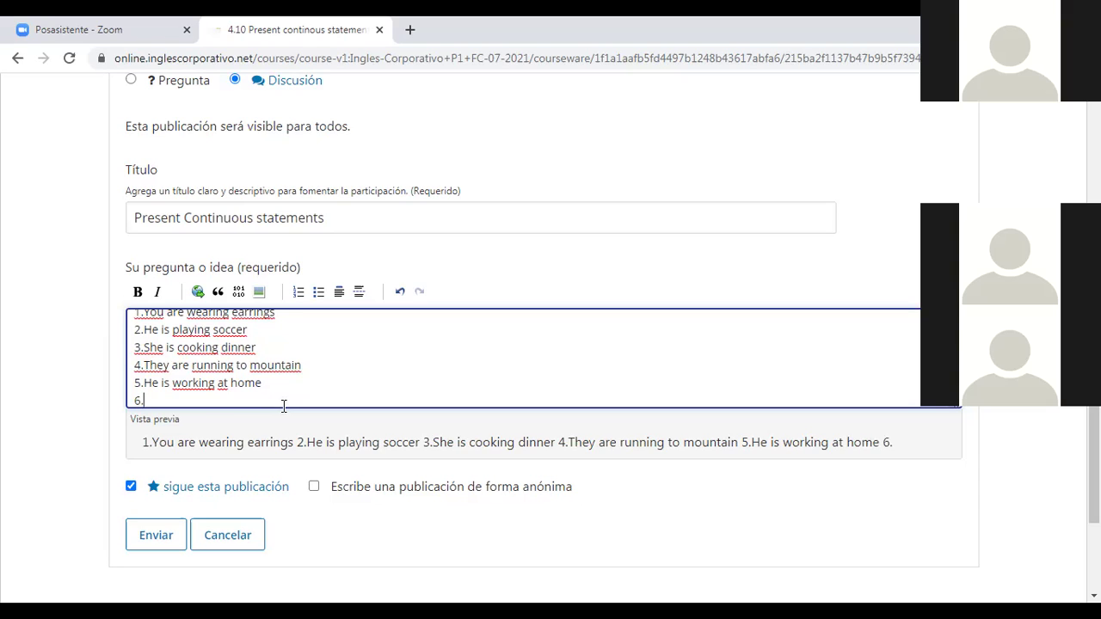
text(They are eating)
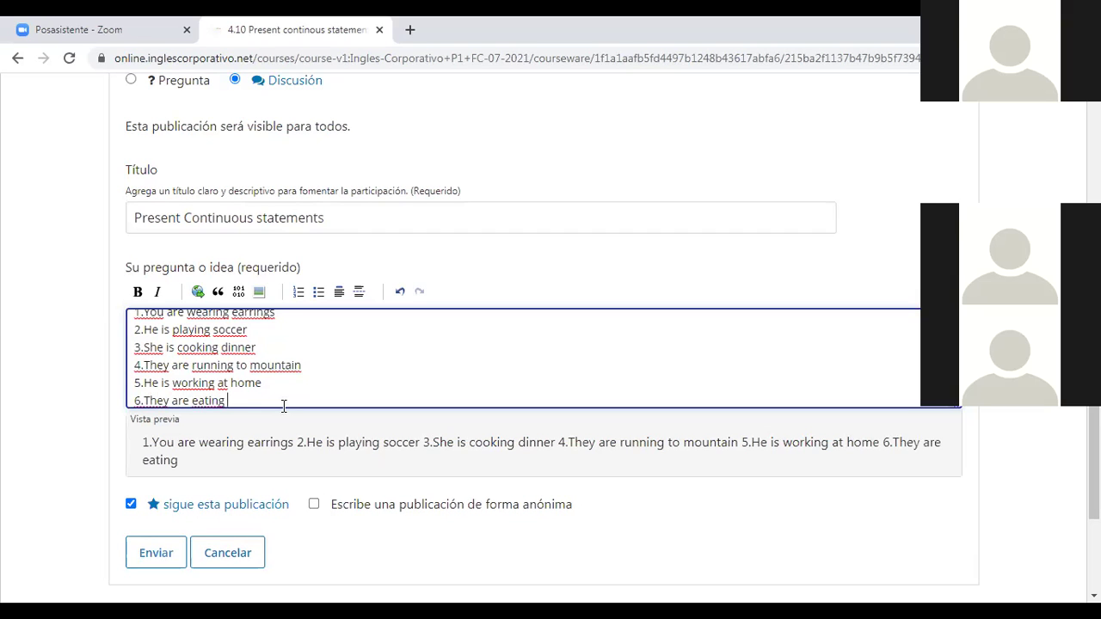
text( hamburguer)
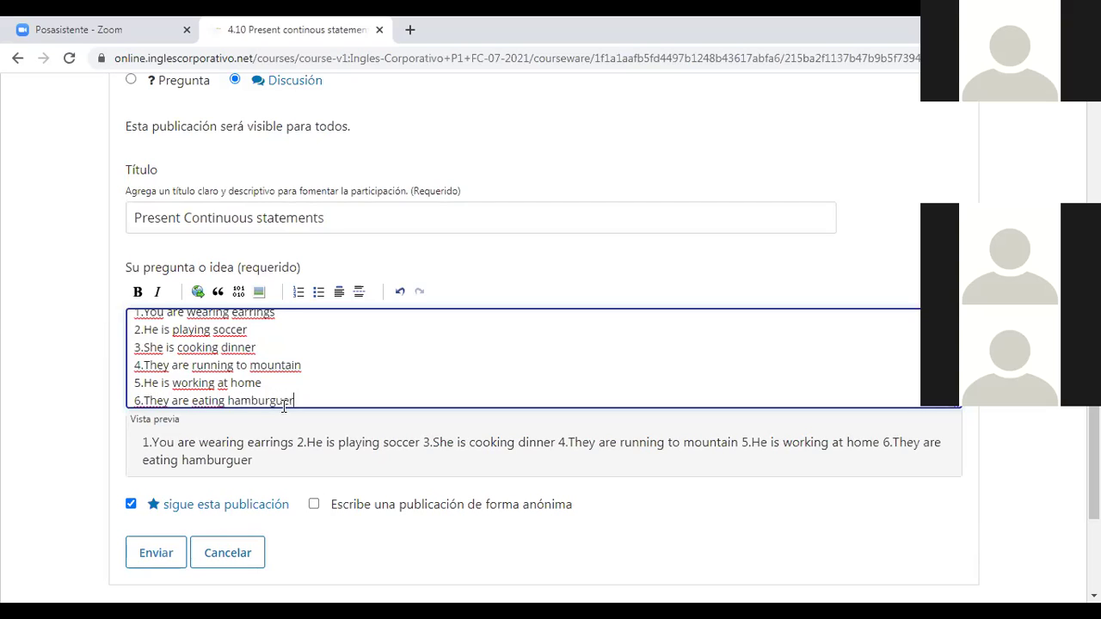
Add sentence 7 on a new line: "7.I am dancing my favorite music".
key(Return)
text(7.)
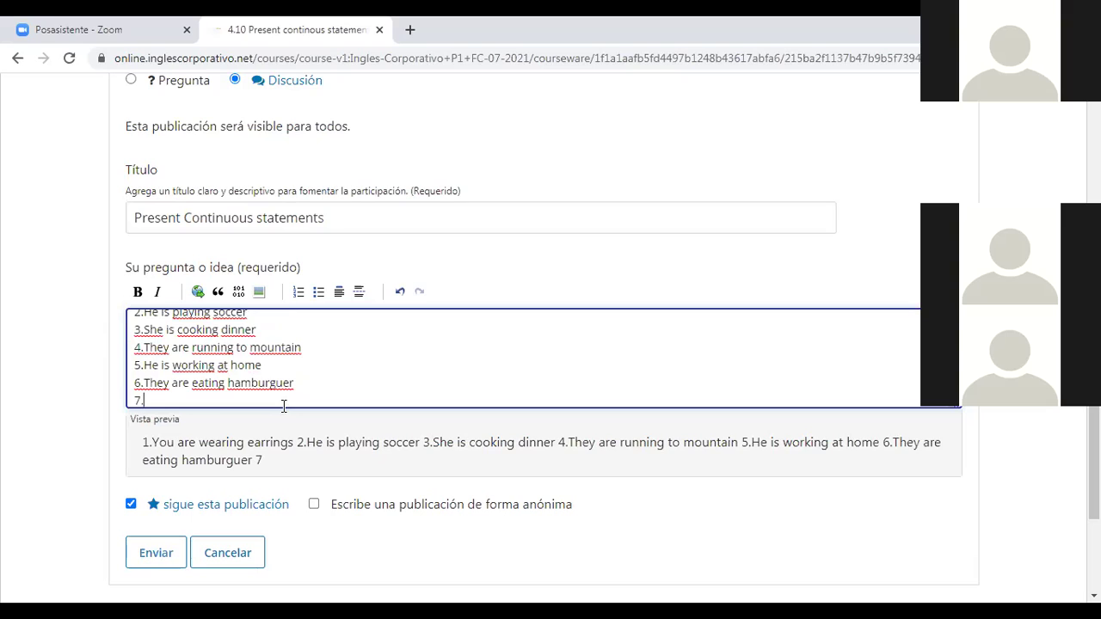
text(I am dancing)
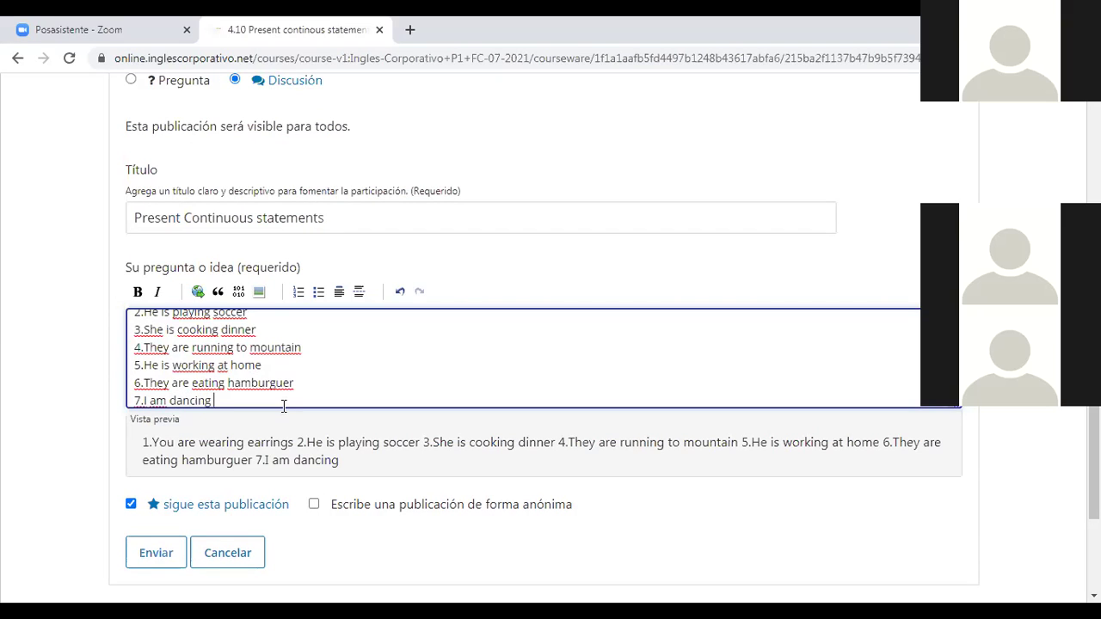
text( my favorite music)
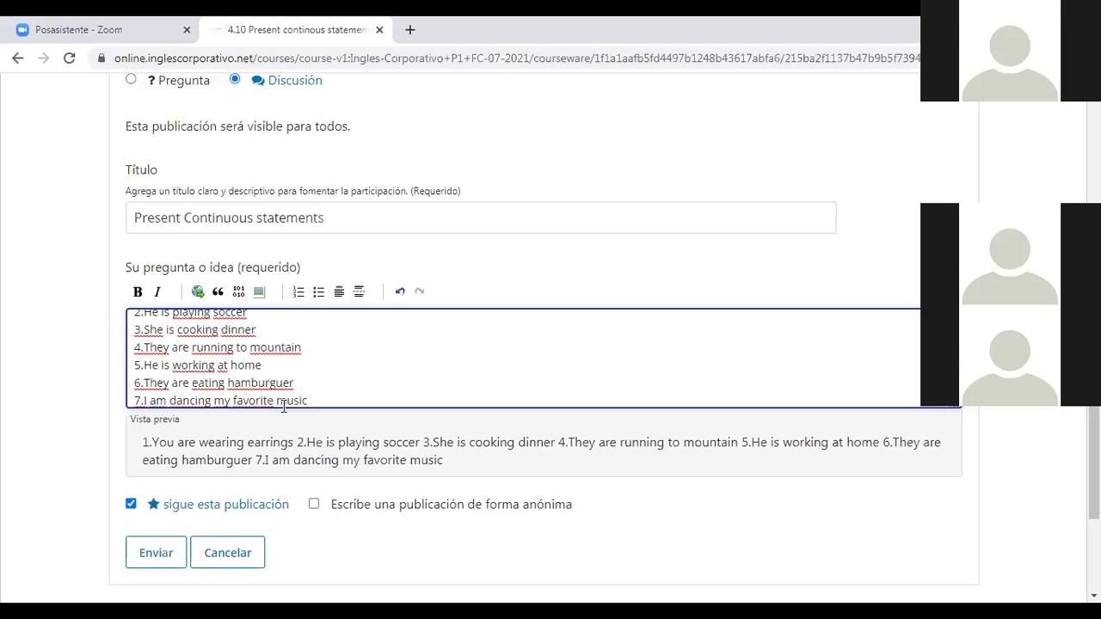
Add sentence 8 on a new line, "8.She is talking about of his husband", followed by a line break.
key(Return)
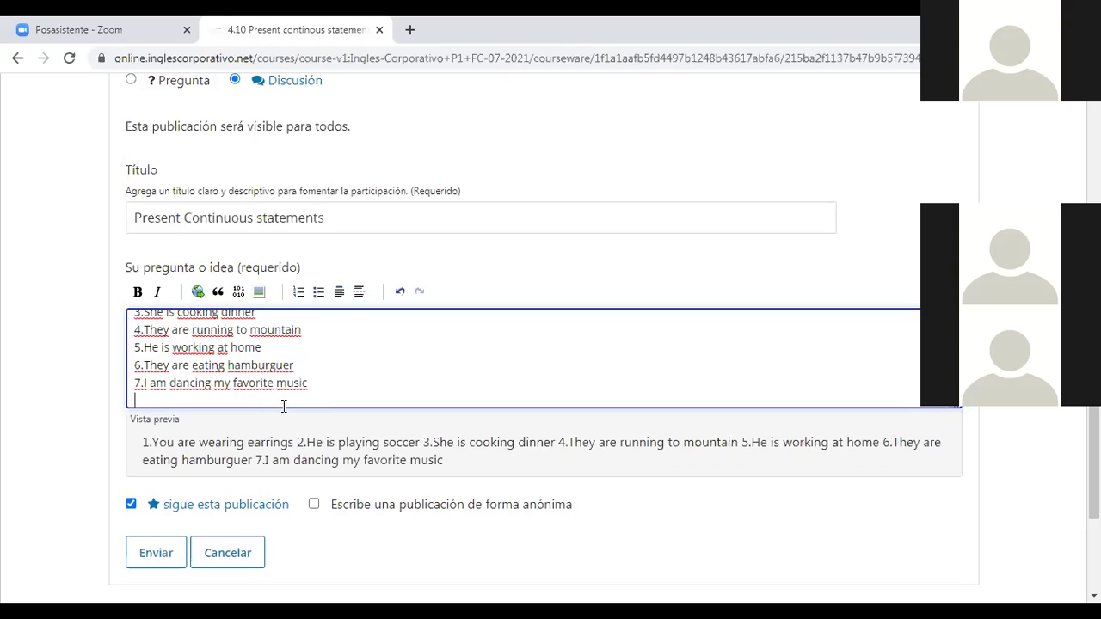
text(8.)
text(She is)
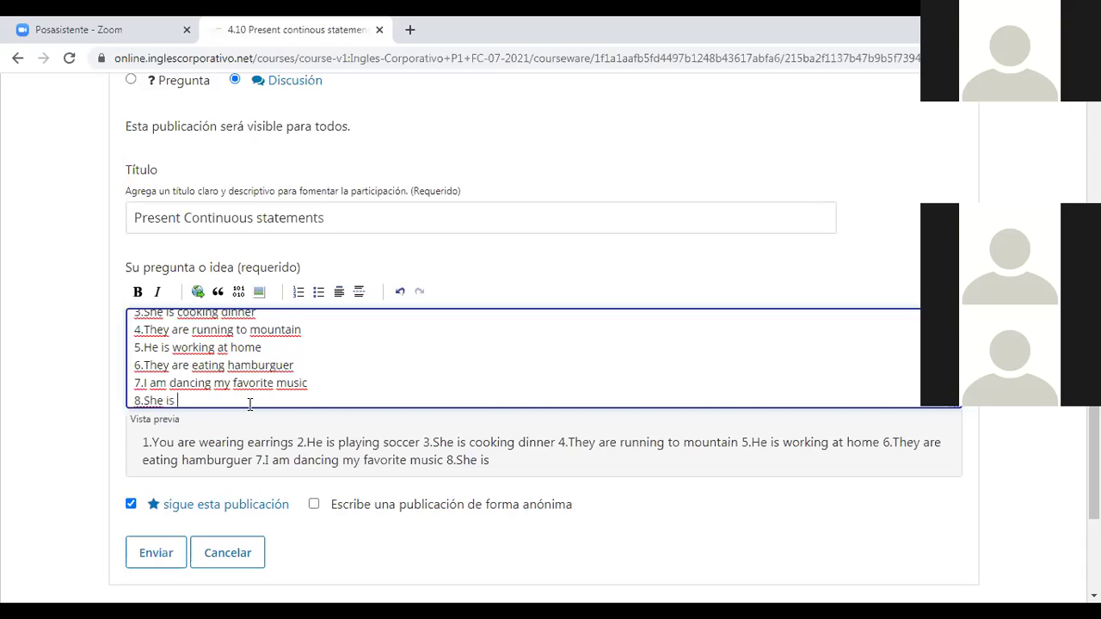
text(talkin)
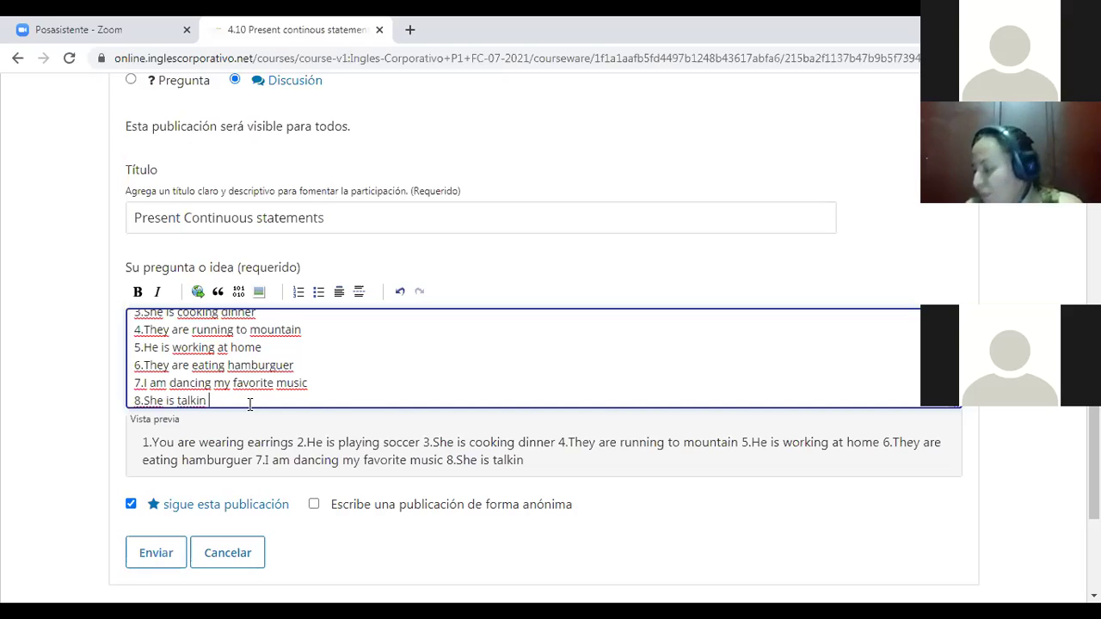
text( g about)
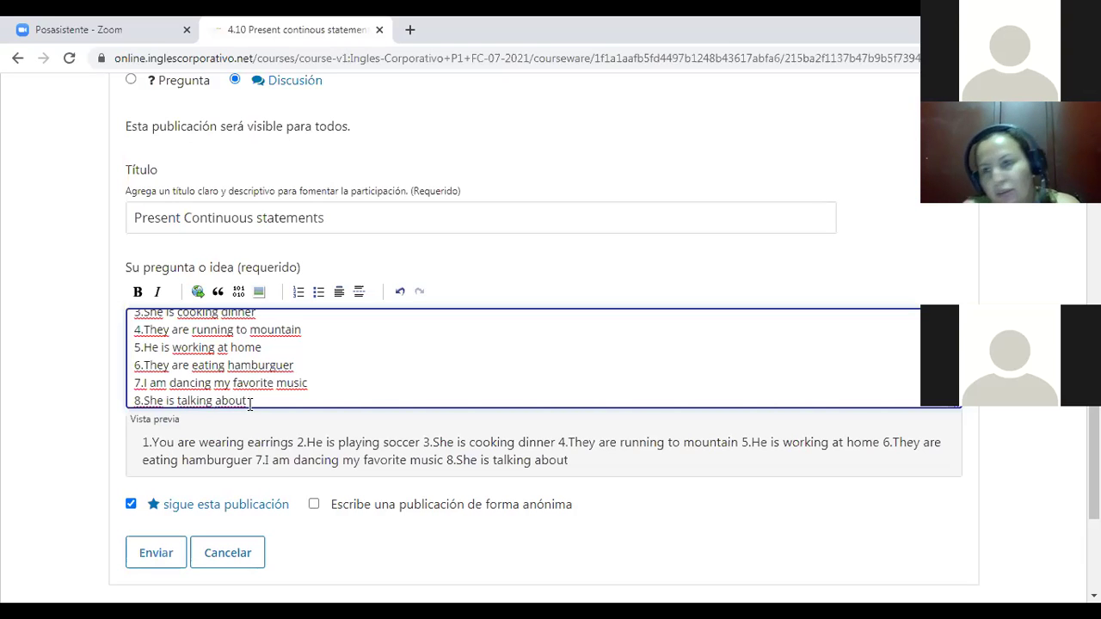
text(of his husbans)
key(BackSpace)
text(d)
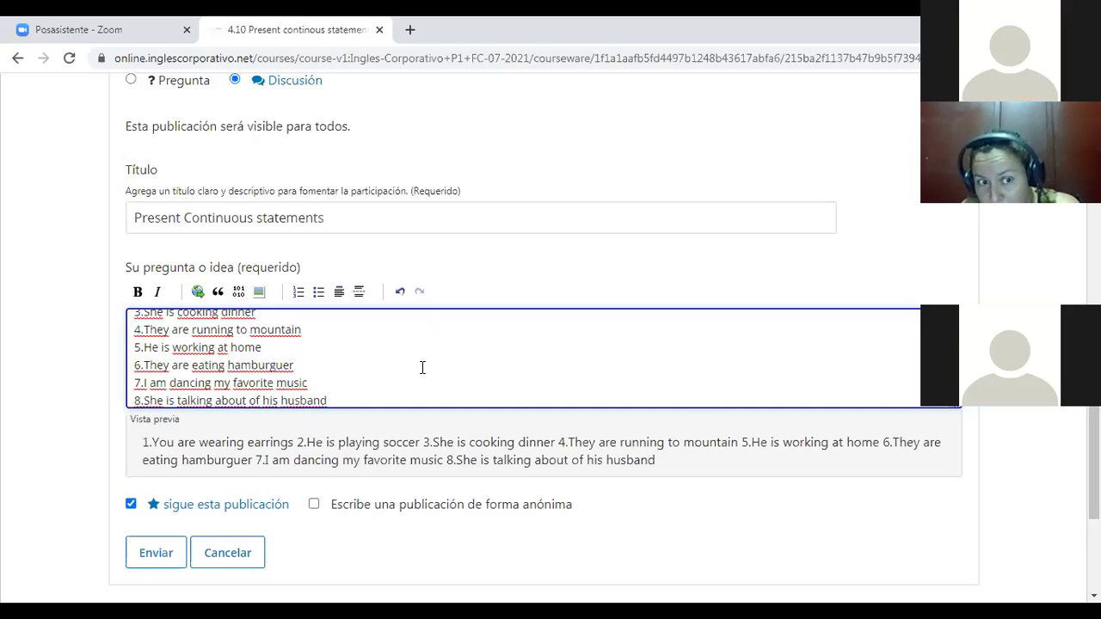
key(Return)
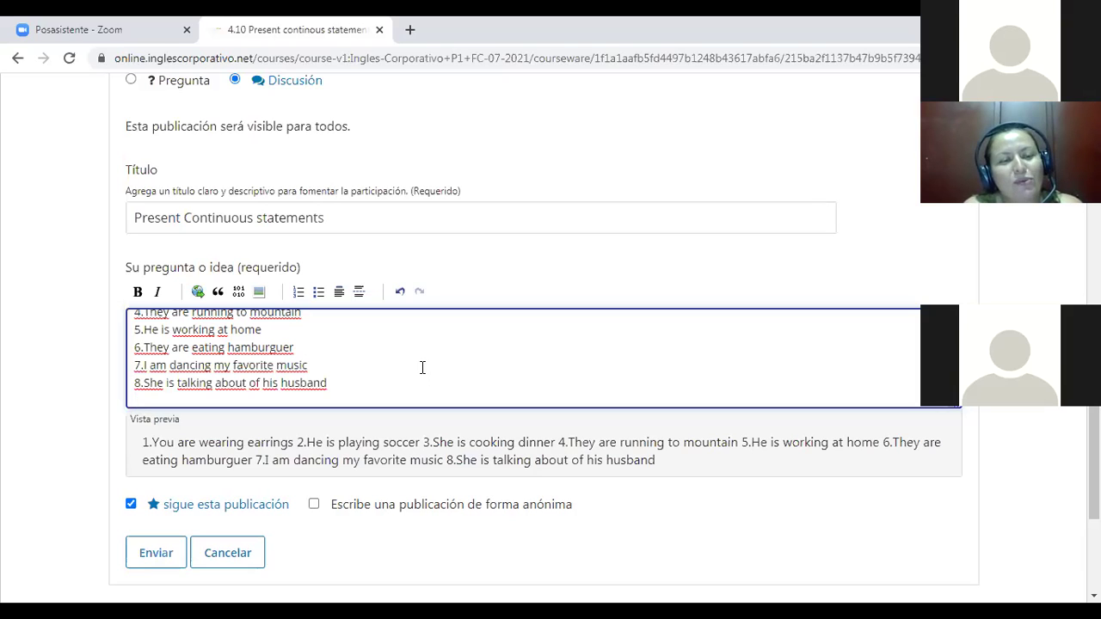
Remove the word "of" from sentence 8 so it reads "She is talking about his husband".
click(252, 385)
key(Delete)
key(Delete)
key(Delete)
key(Delete)
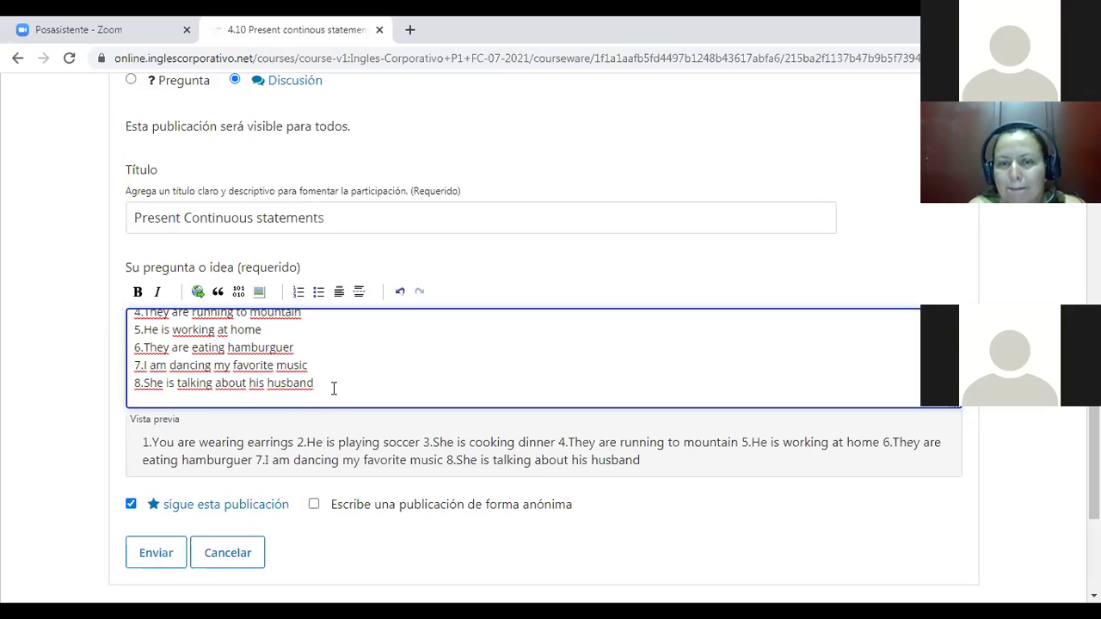
key(Return)
Replace "about" with "with" in sentence 8 and enter the number "9." on the following line.
click(213, 384)
text(with)
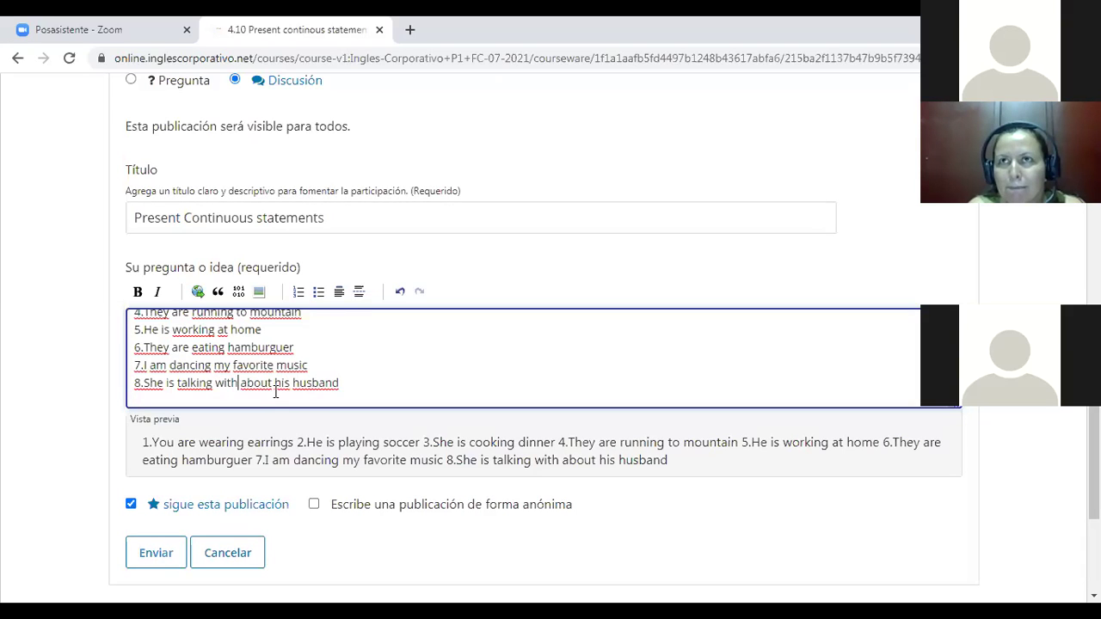
key(Delete)
key(Delete)
key(Delete)
key(Delete)
key(Delete)
key(Delete)
key(Delete)
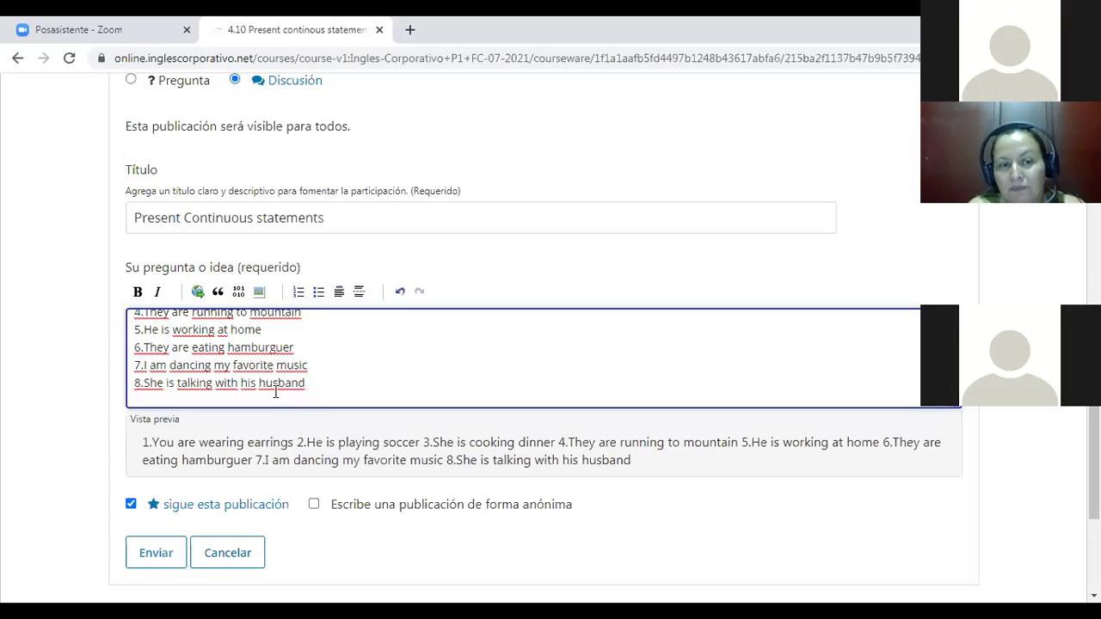
click(307, 401)
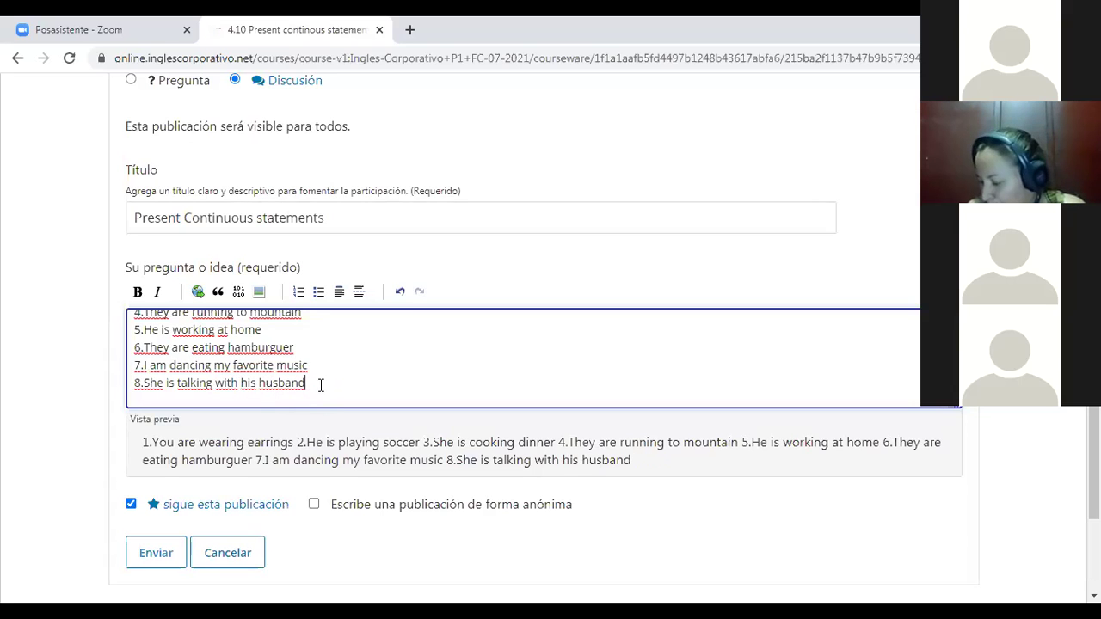
text(.)
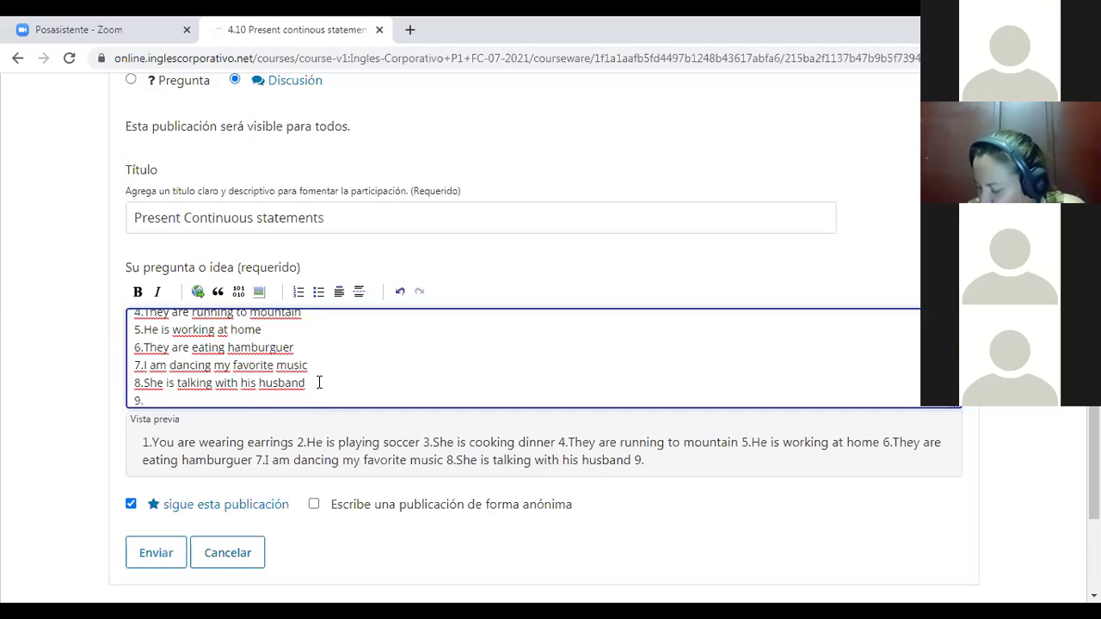
Replace "his" with "your" in sentence 8 so it reads "She is talking with your husband".
click(242, 383)
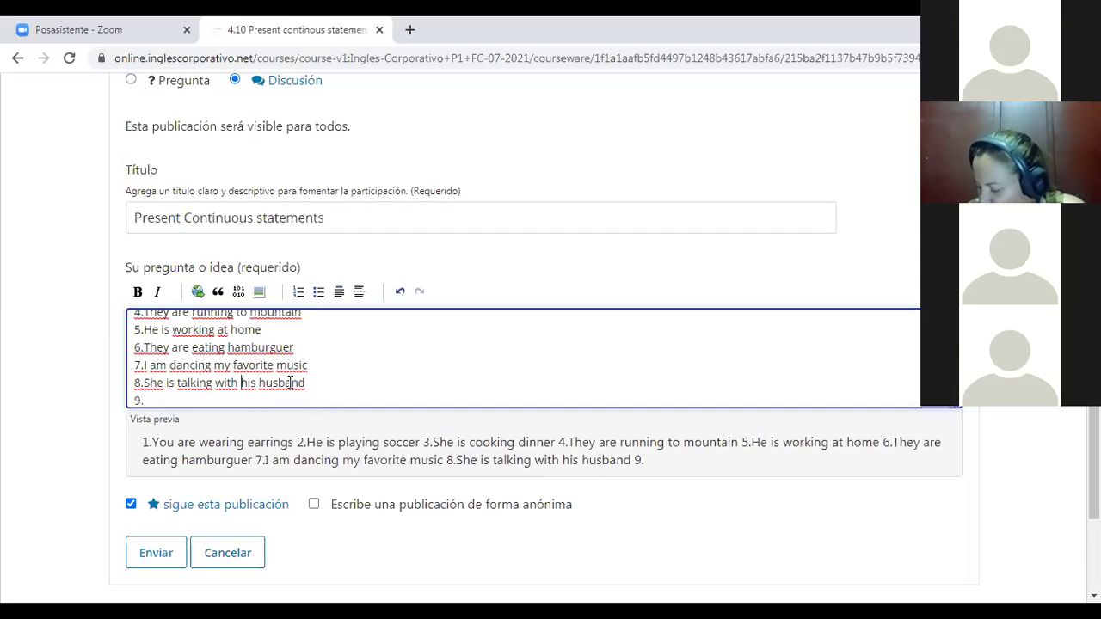
text(you)
key(Delete)
text(r)
key(Delete)
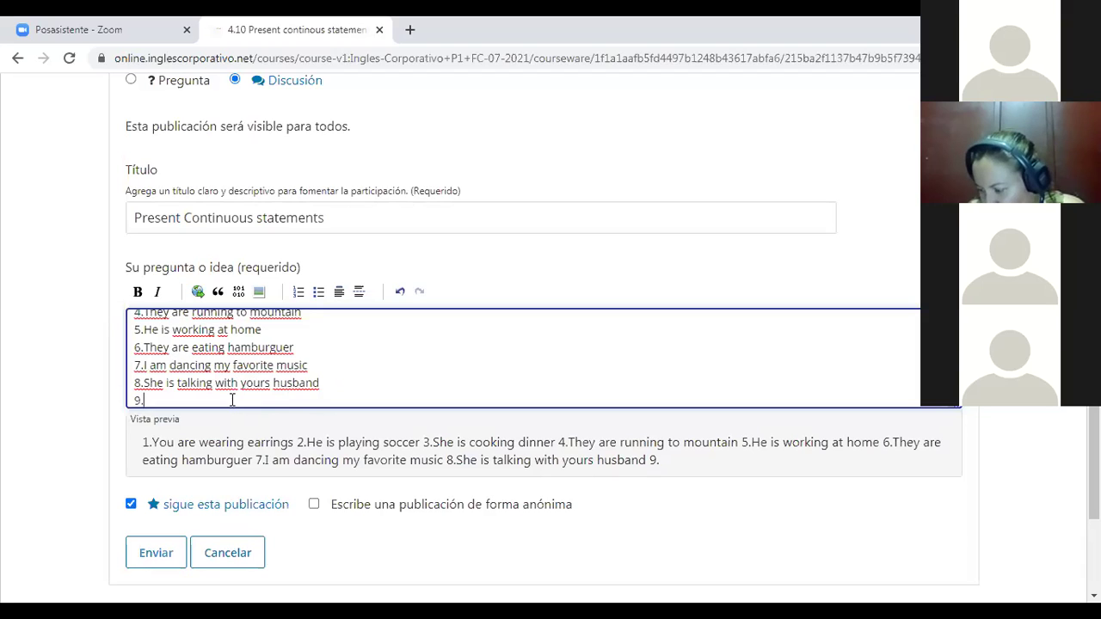
click(270, 382)
key(BackSpace)
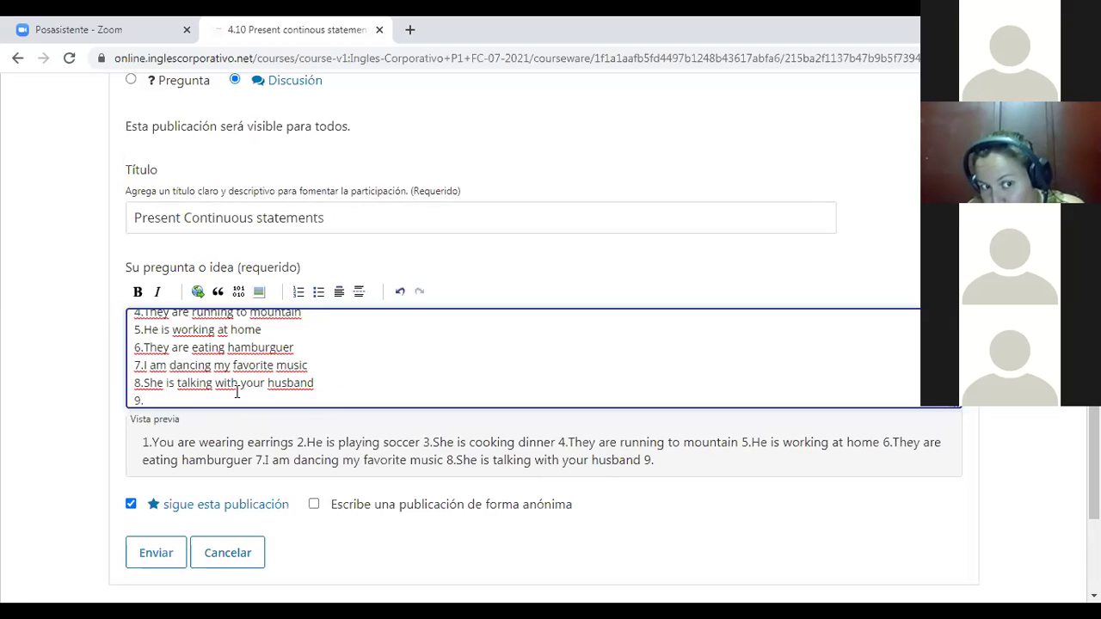
Write sentence 9 as "He is jumping the skyboard" and enter the number "10." on a new line.
text(He is )
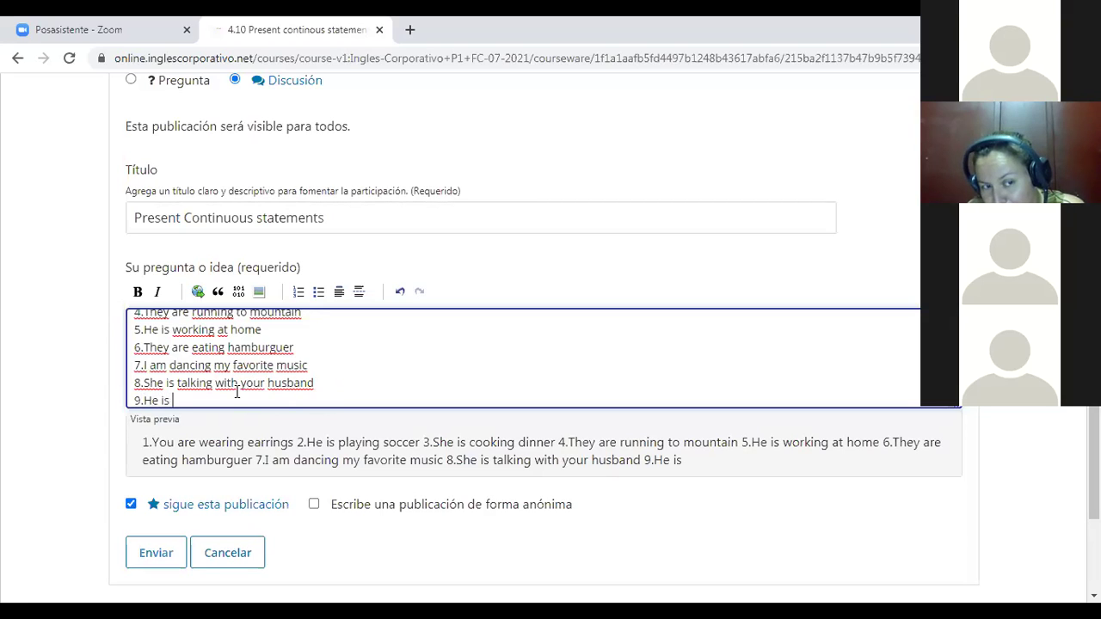
text(r)
key(BackSpace)
text(jump)
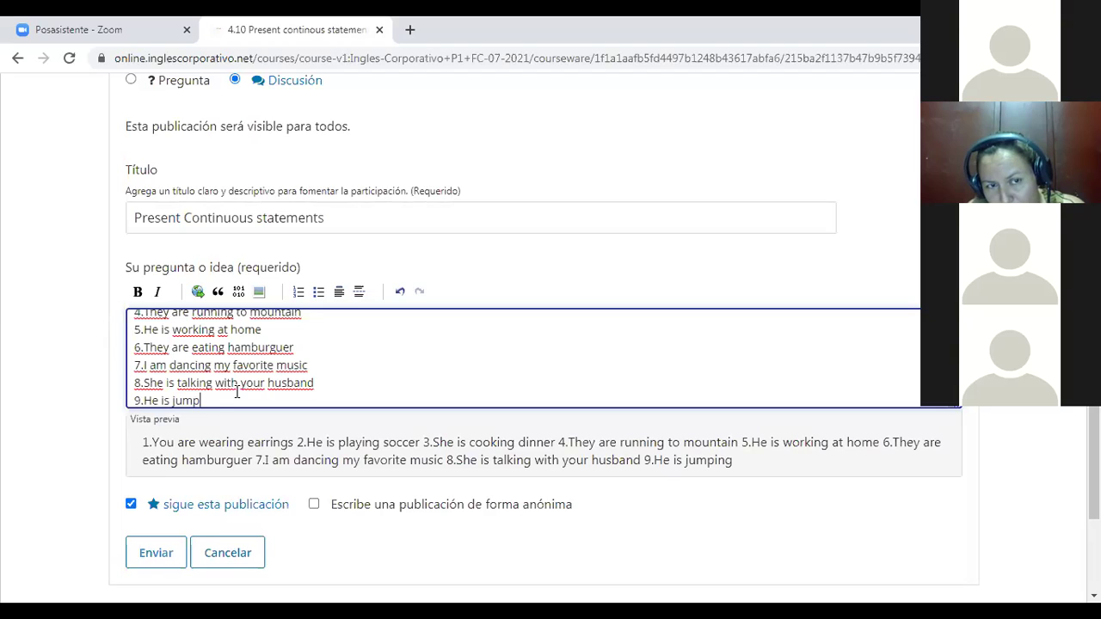
text(ing)
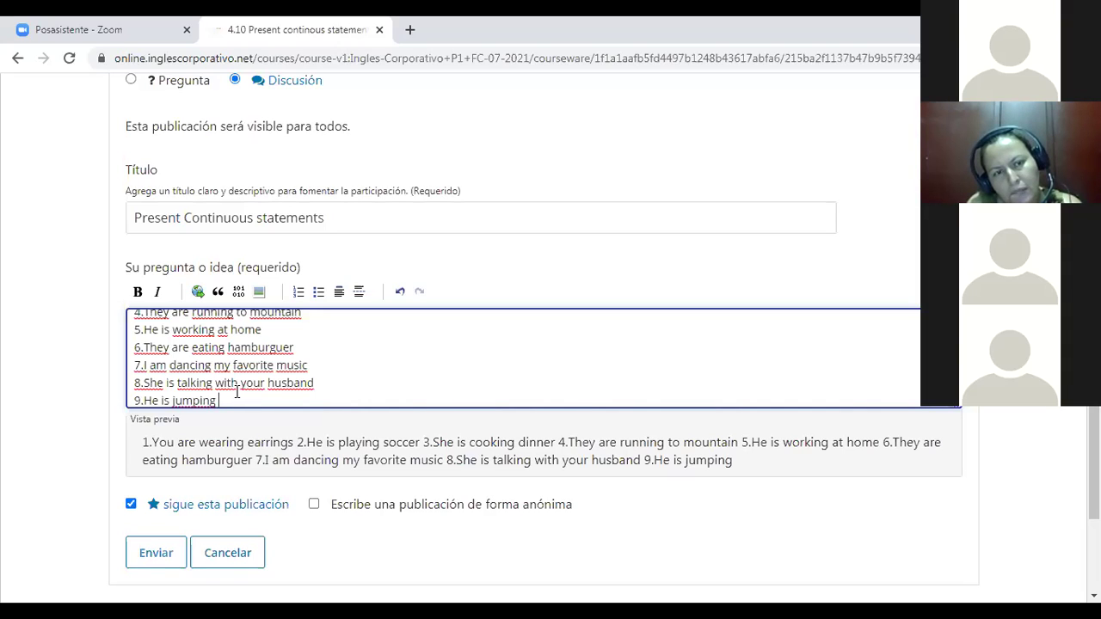
text(the)
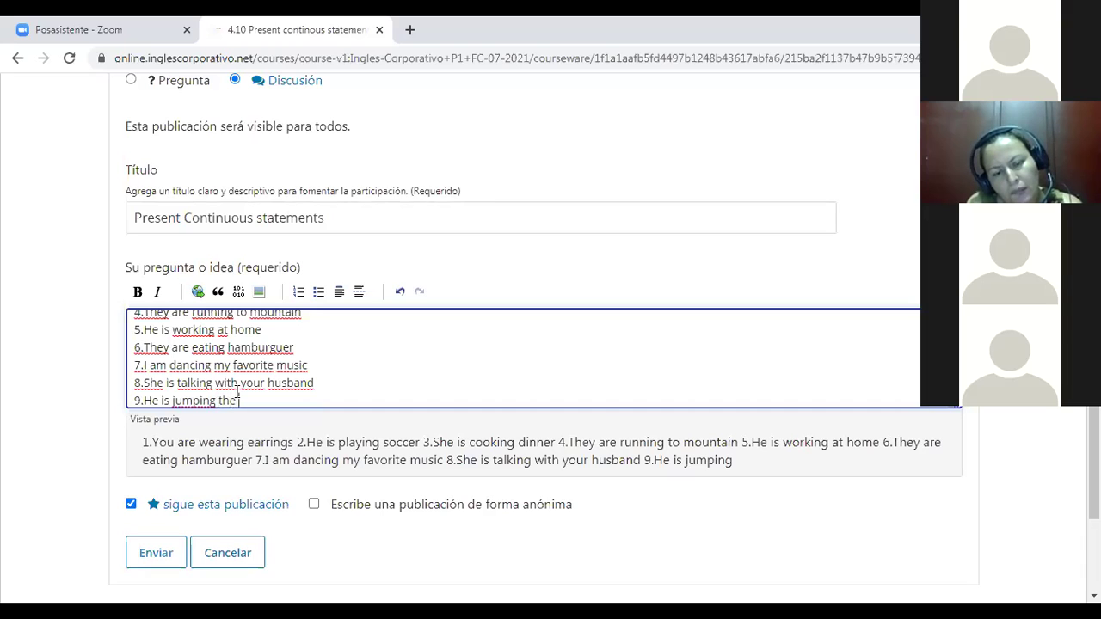
text( skybo)
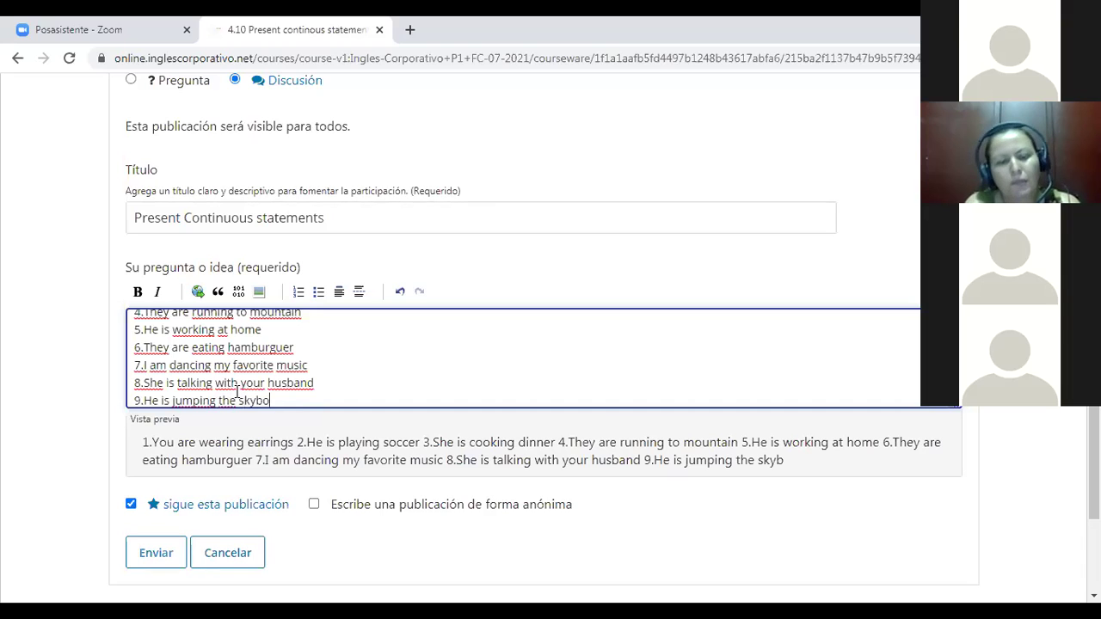
text(ard)
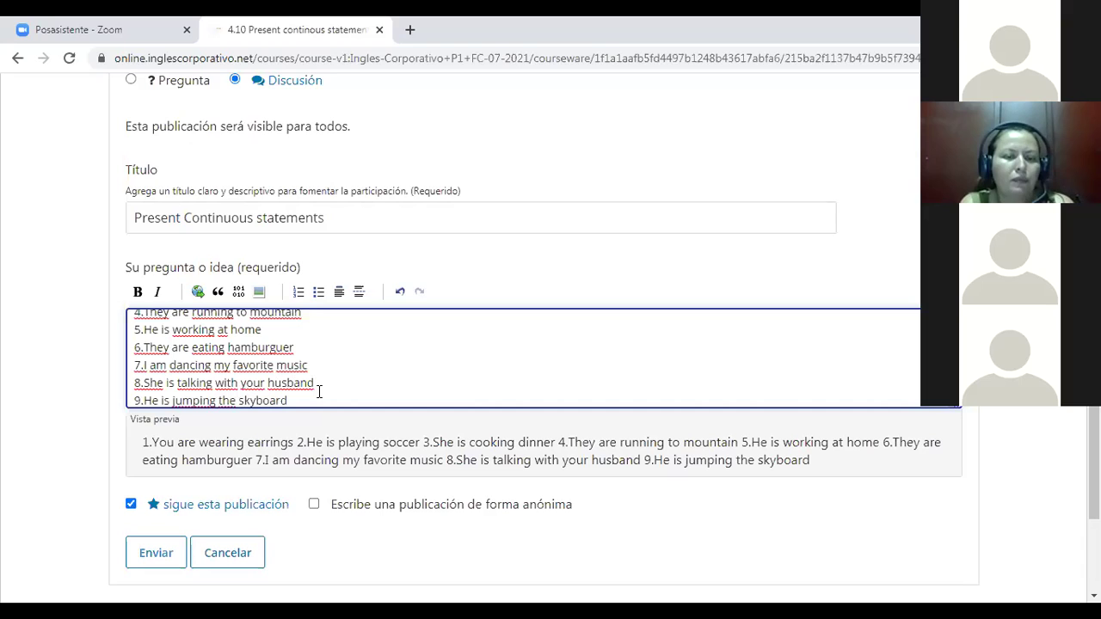
key(Return)
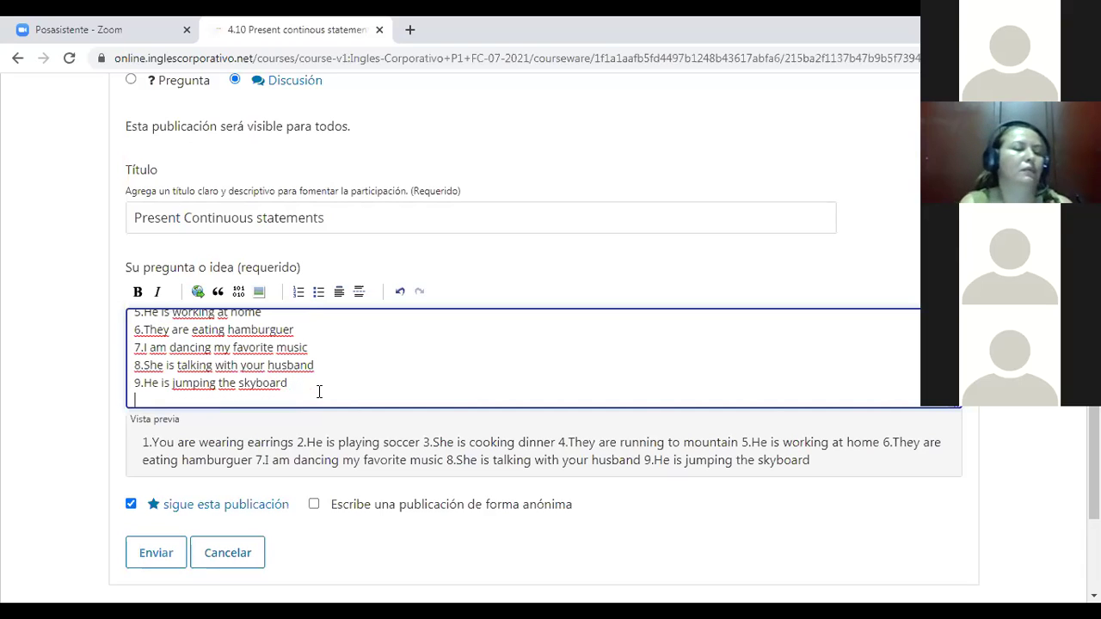
text(10.)
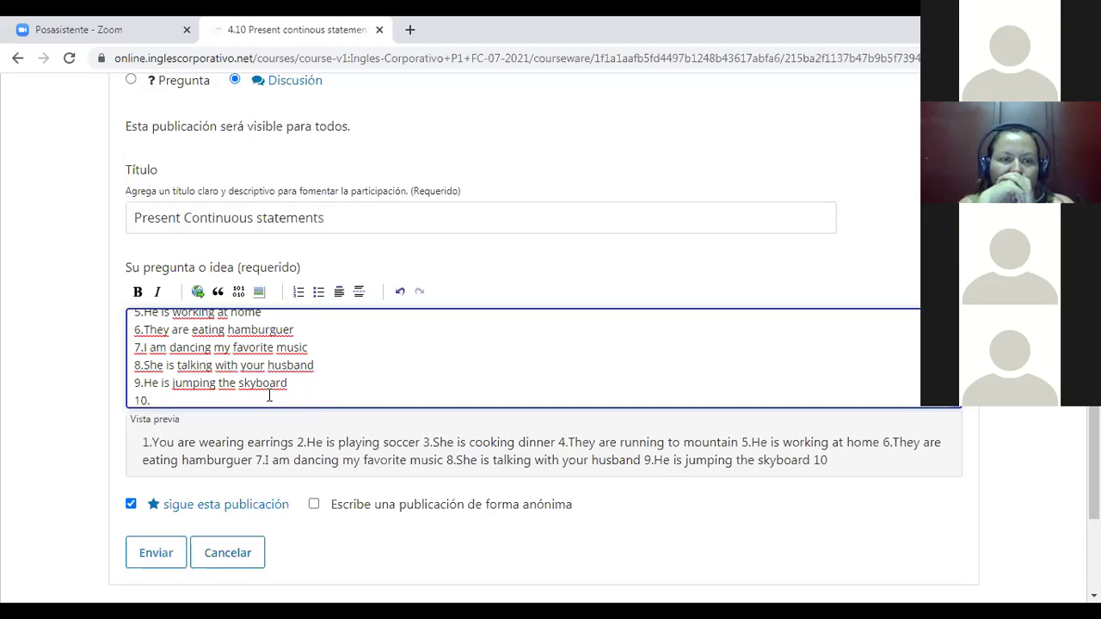
Correct "skyboard" to "skateboard" at the end of sentence 9.
click(290, 383)
key(BackSpace)
key(BackSpace)
key(BackSpace)
key(BackSpace)
key(BackSpace)
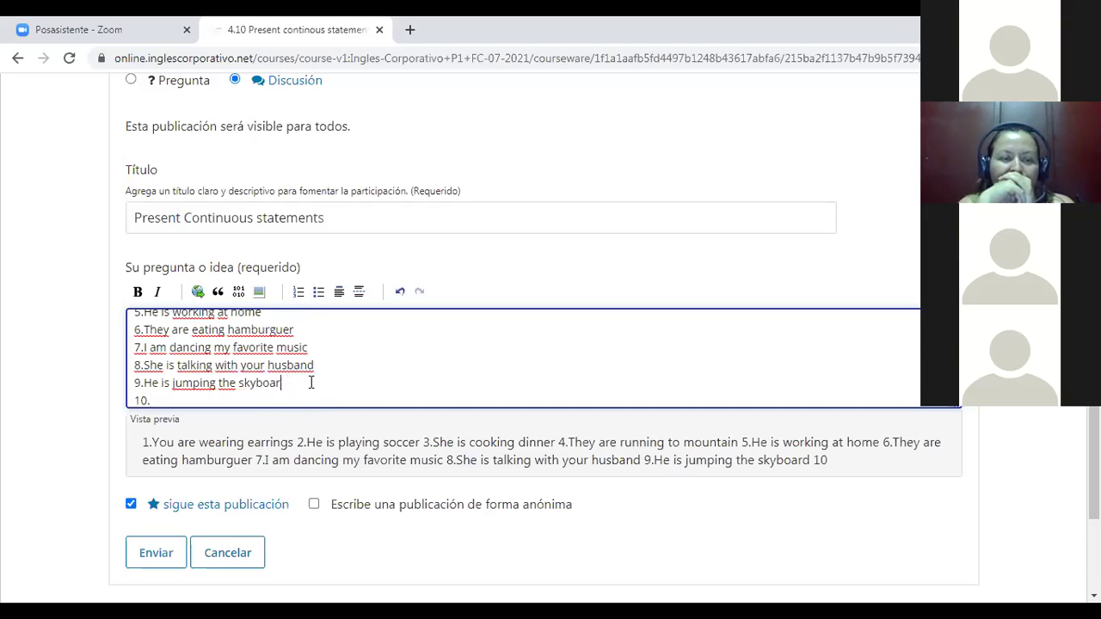
key(BackSpace)
text(ateboard)
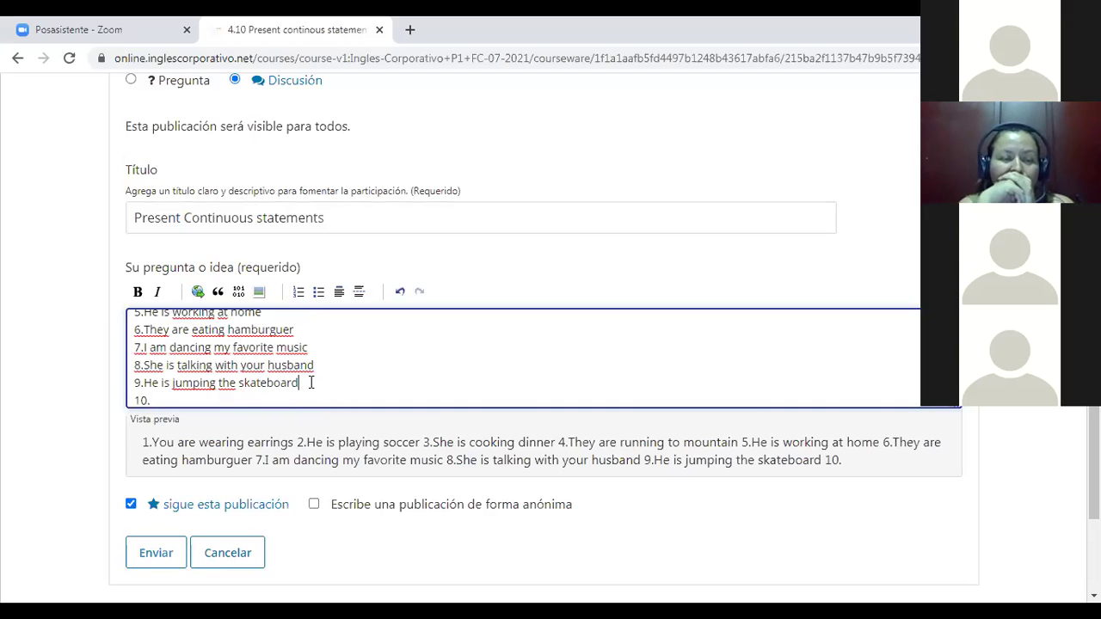
Insert "in" after "jumping" in sentence 9 and return the cursor to line 10.
click(226, 397)
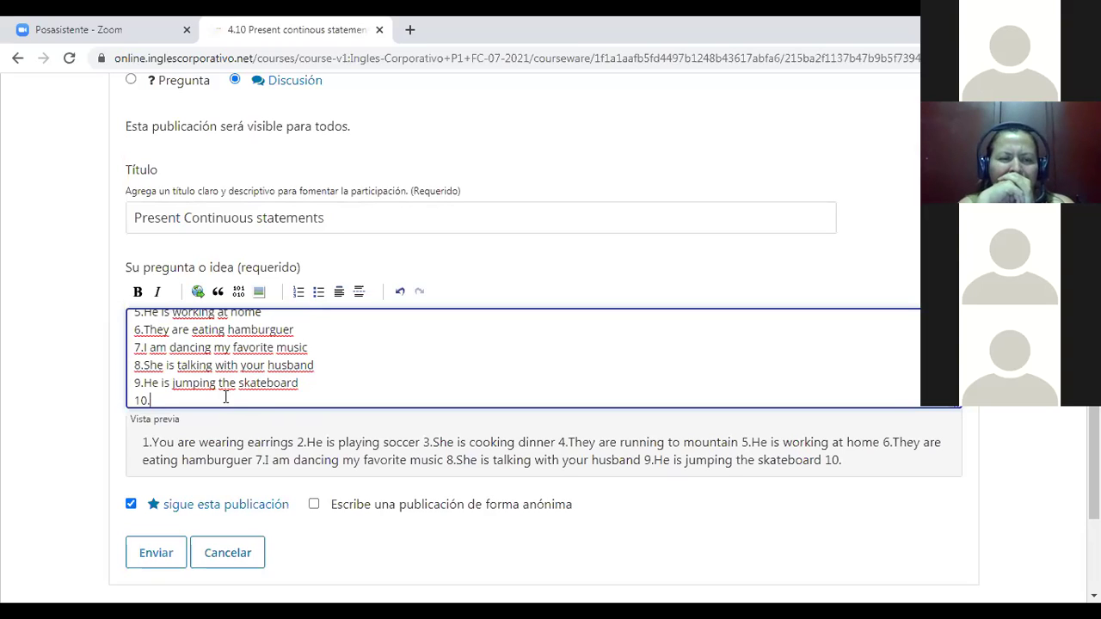
click(219, 388)
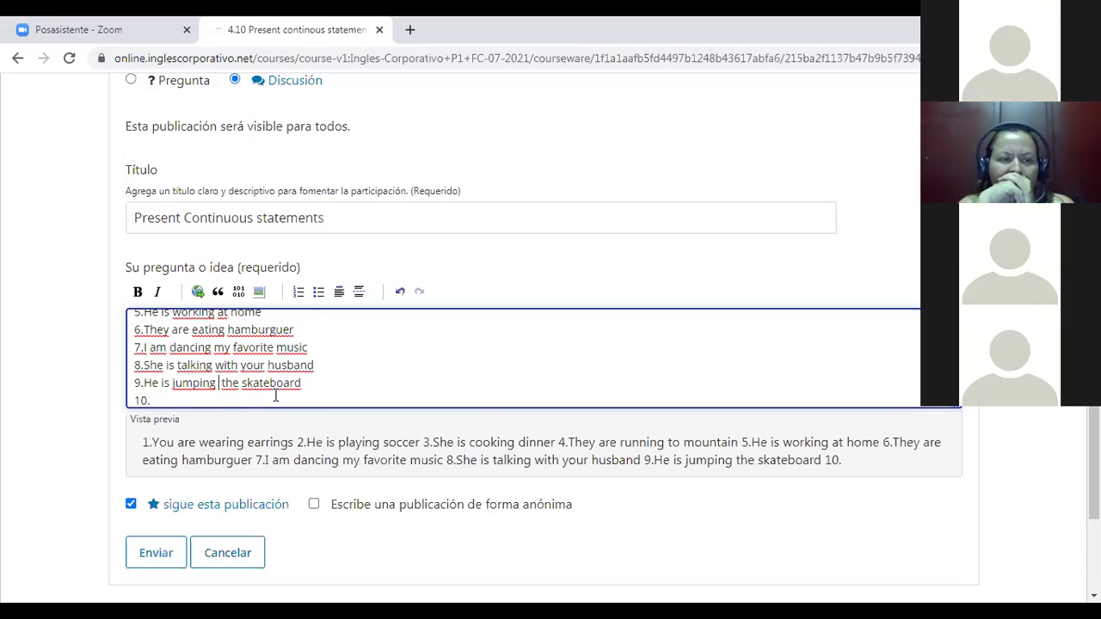
text(in)
click(249, 402)
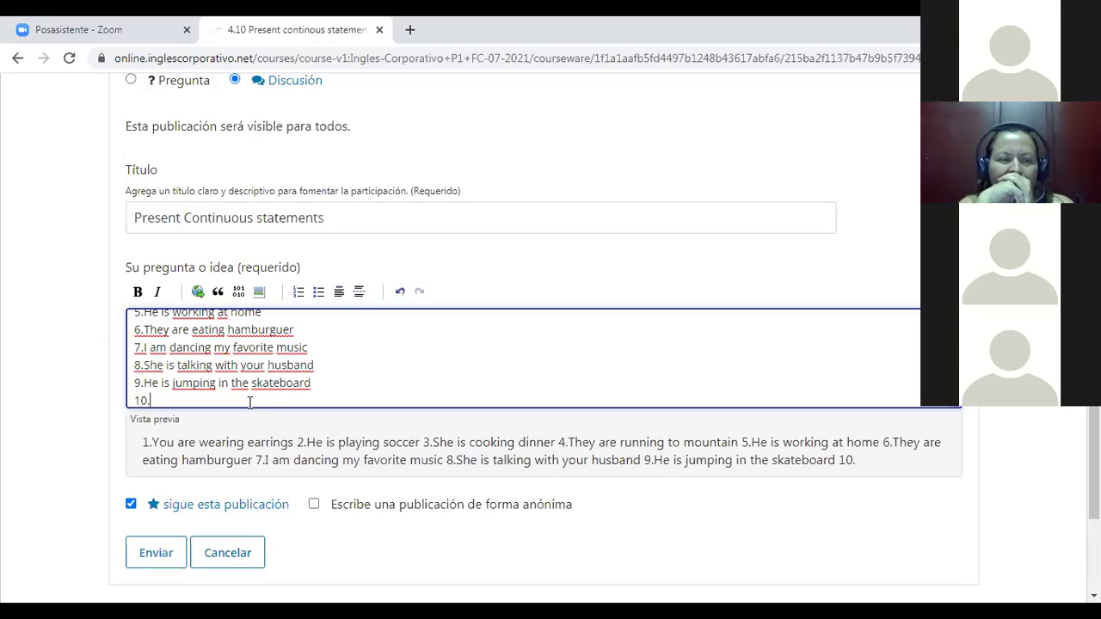
Write sentence 10 as "She is cooking beens soup" on the last line of the post.
text(She is )
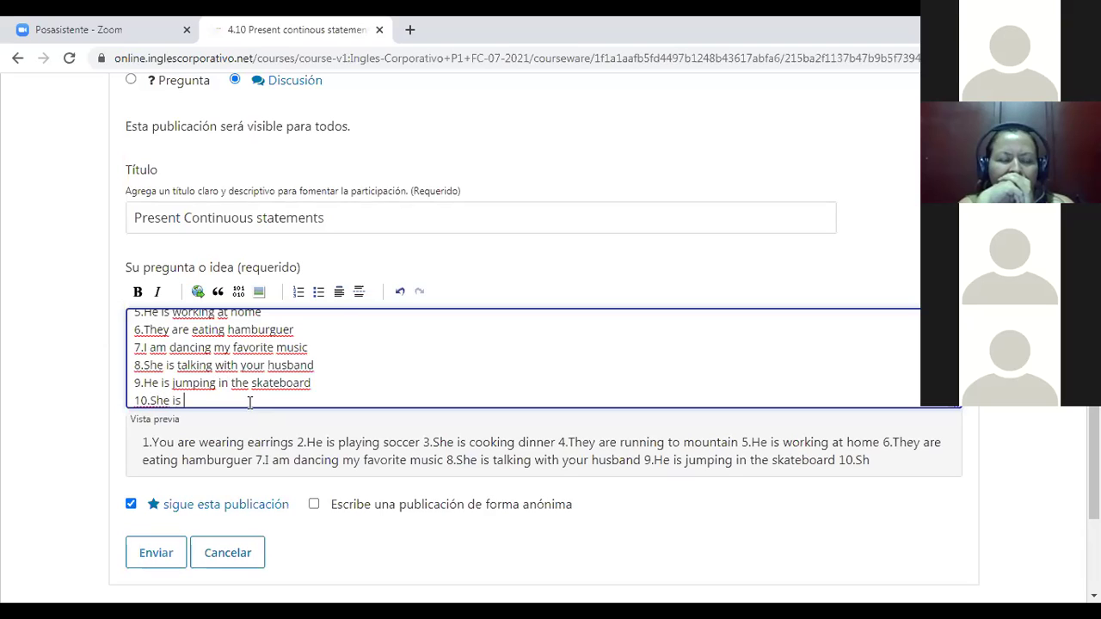
text(cooking bee)
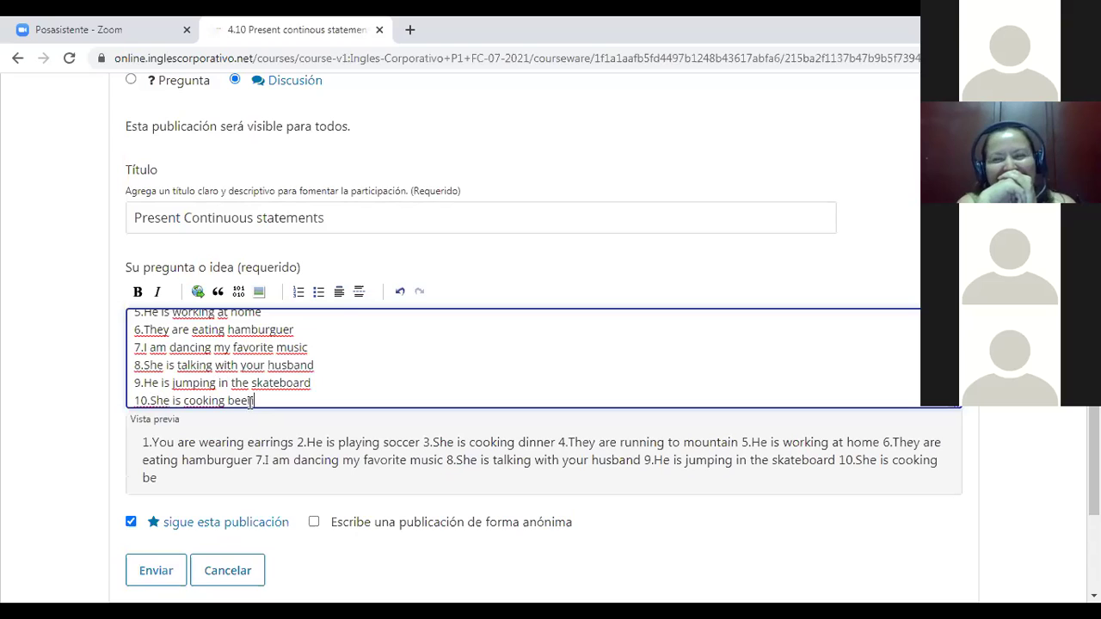
text(ns soup)
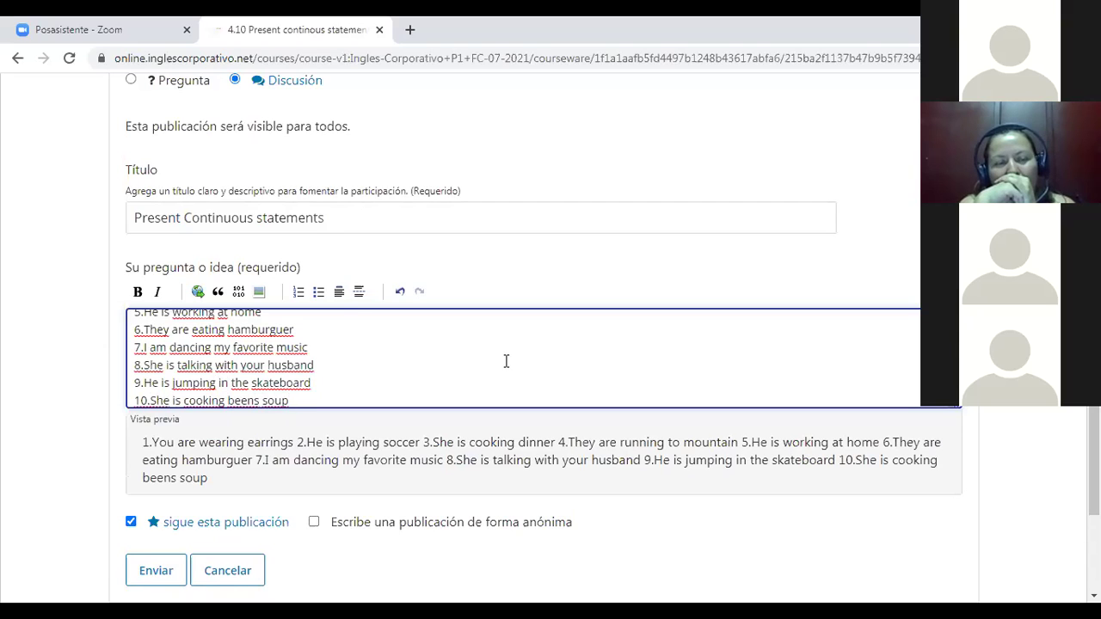
Correct "beens soup" in sentence 10 to "beans soup." with a closing period.
key(BackSpace)
key(BackSpace)
key(BackSpace)
key(BackSpace)
key(BackSpace)
key(BackSpace)
key(BackSpace)
key(BackSpace)
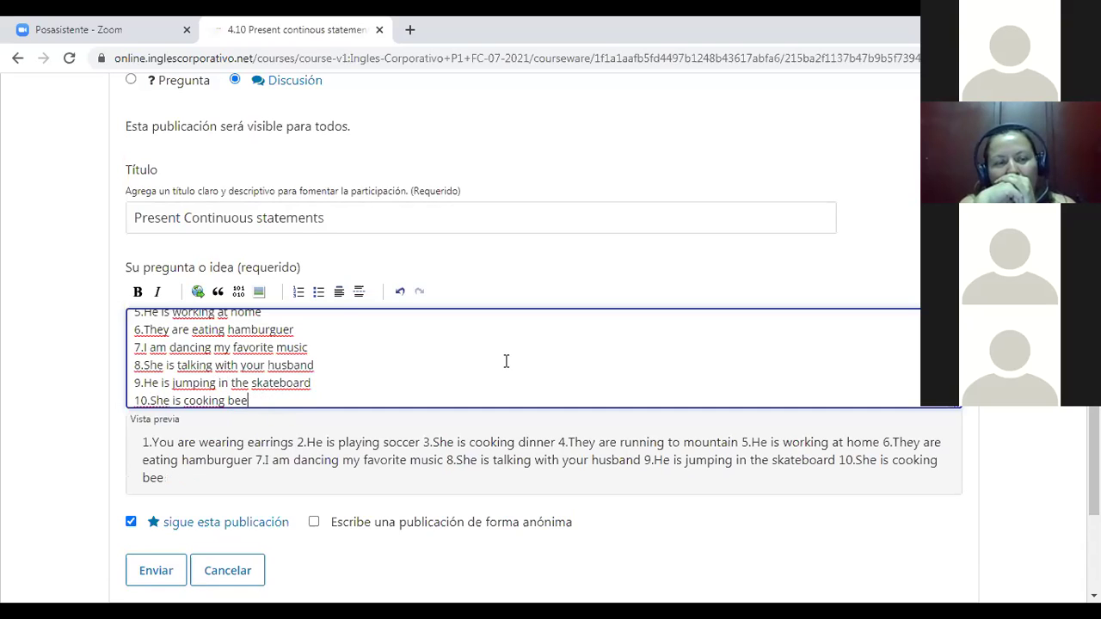
text(ans soup.)
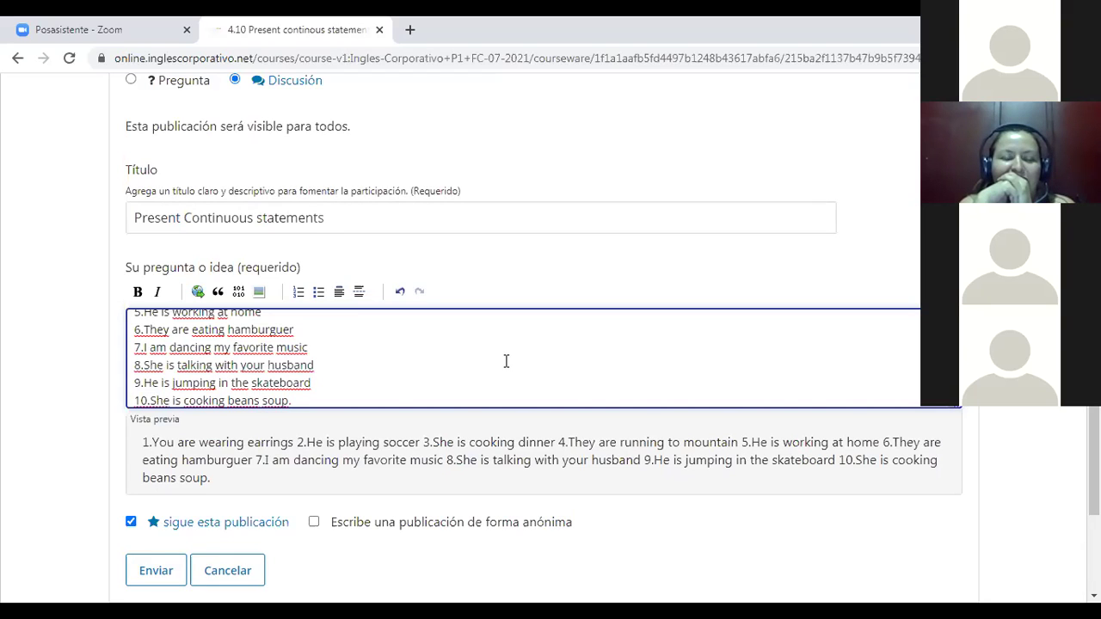
Submit the discussion post and open the published "Present Continuous statements" entry from the publications list.
click(555, 358)
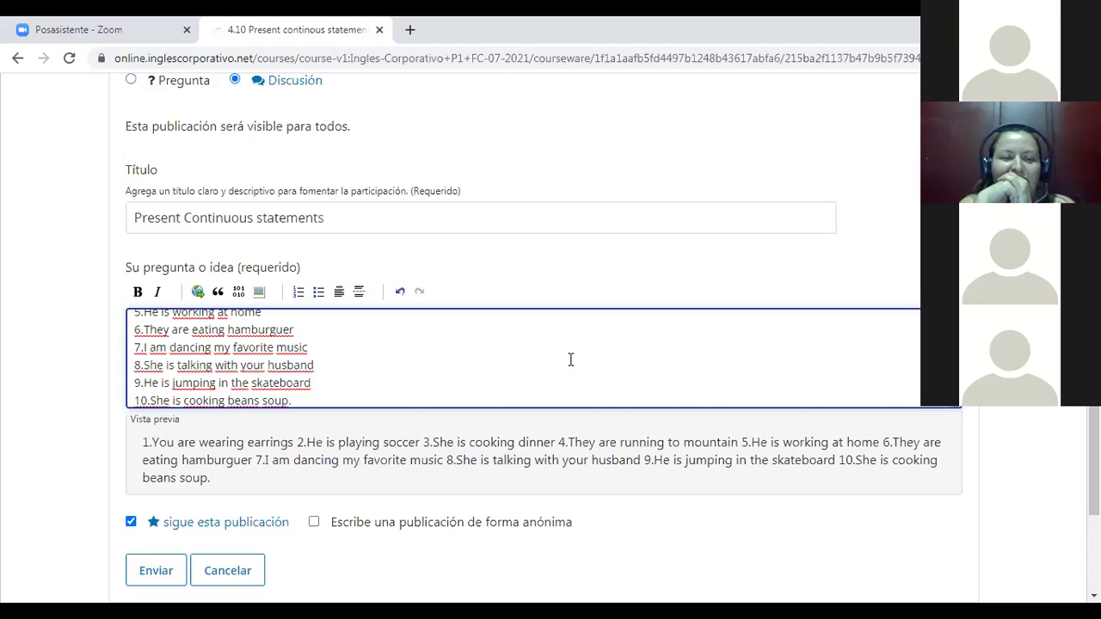
click(154, 574)
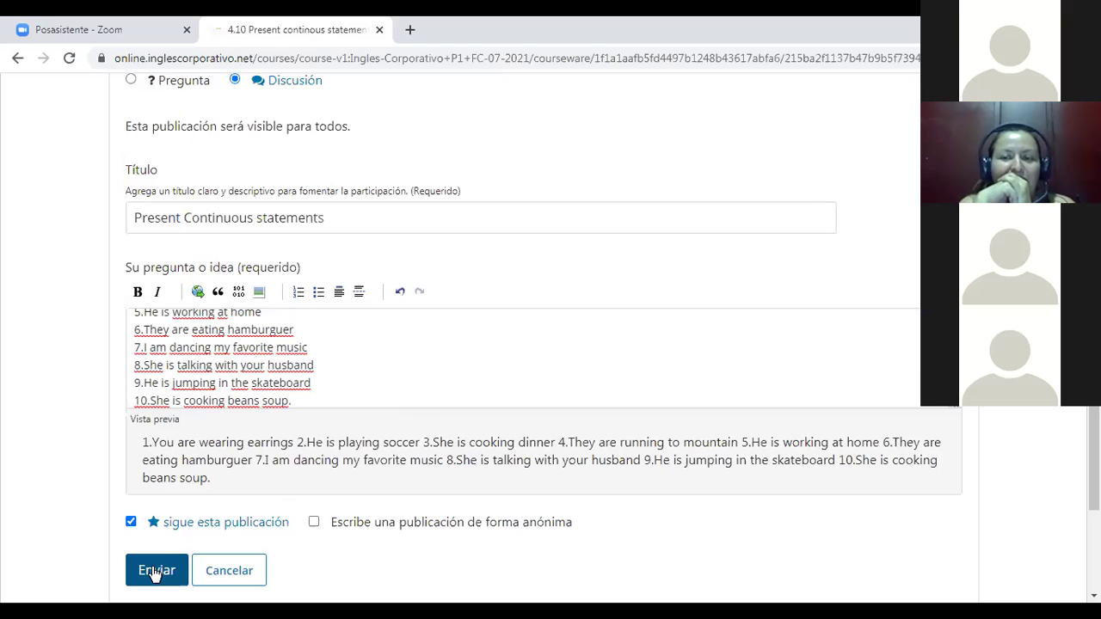
click(153, 571)
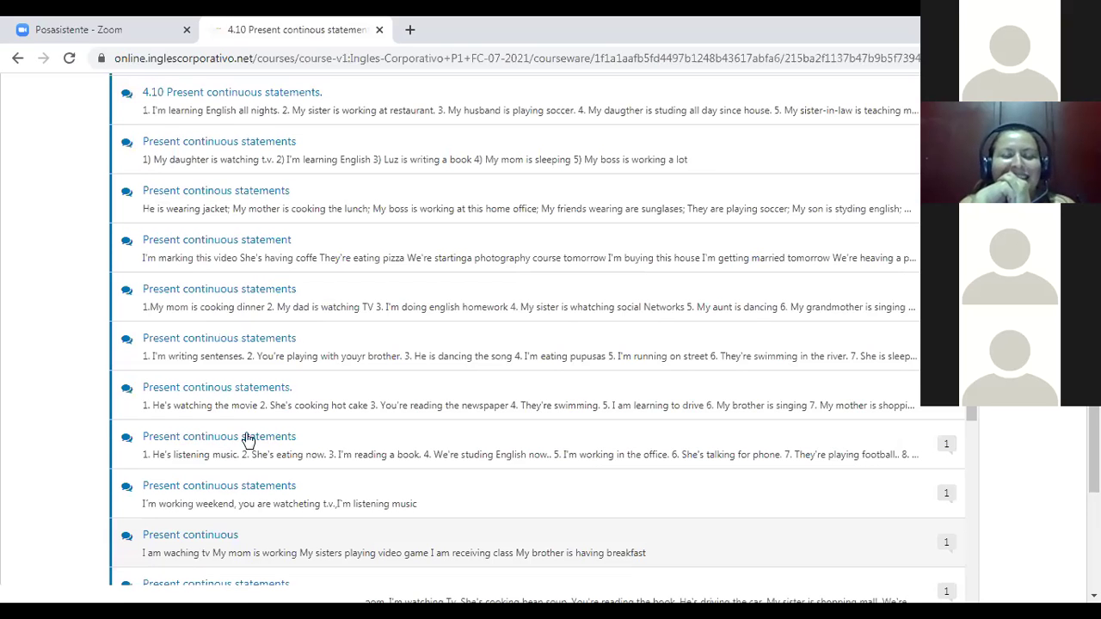
scroll(482, 209, up, 2)
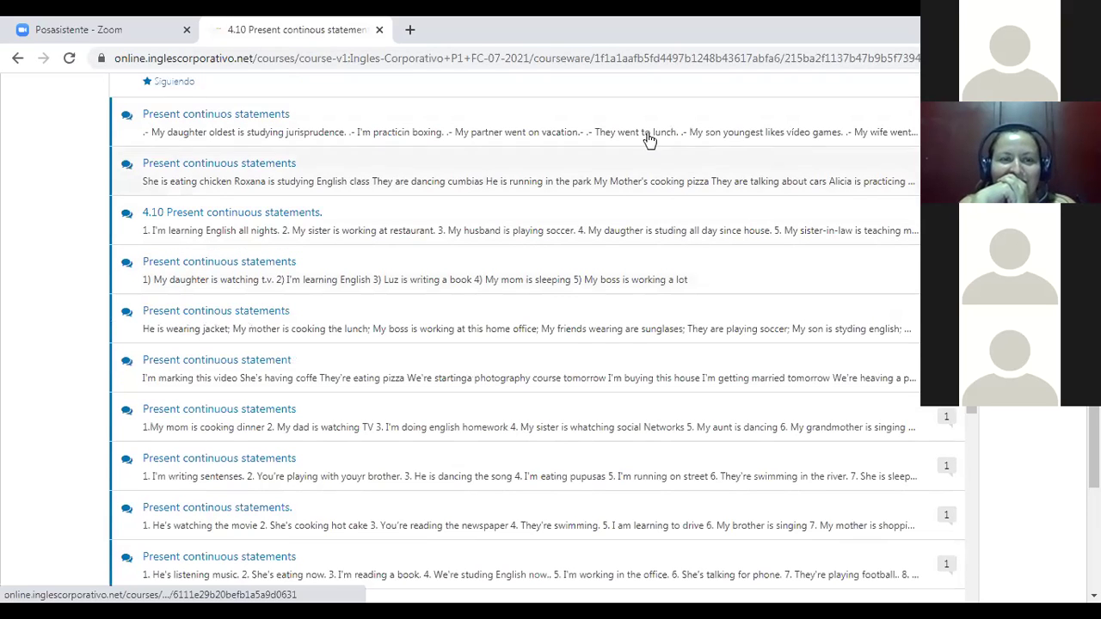
scroll(516, 258, up, 1)
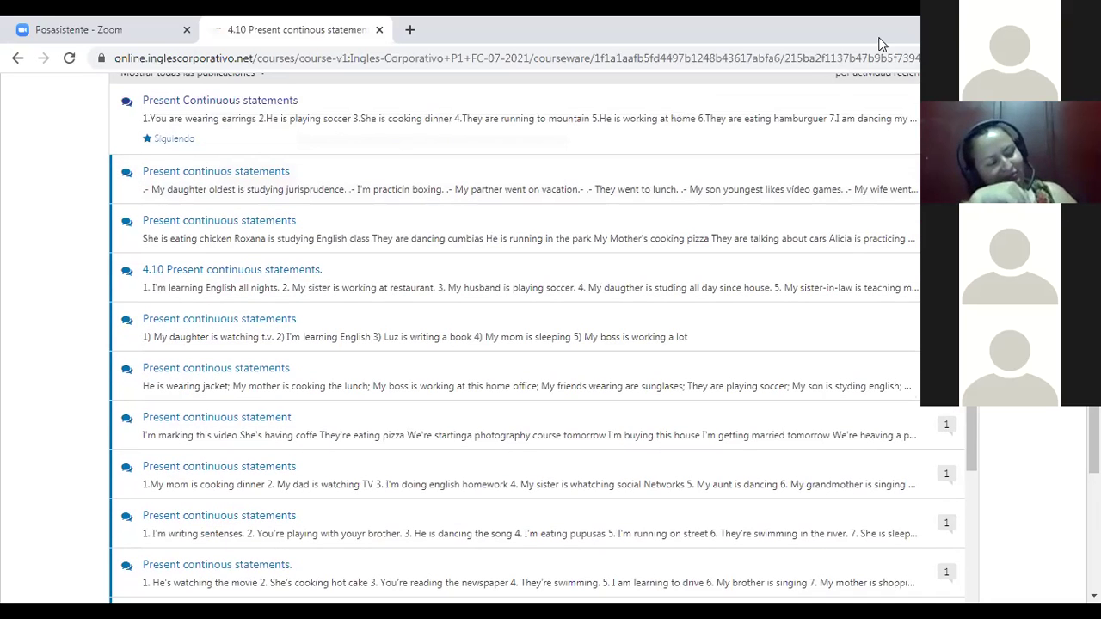
click(308, 128)
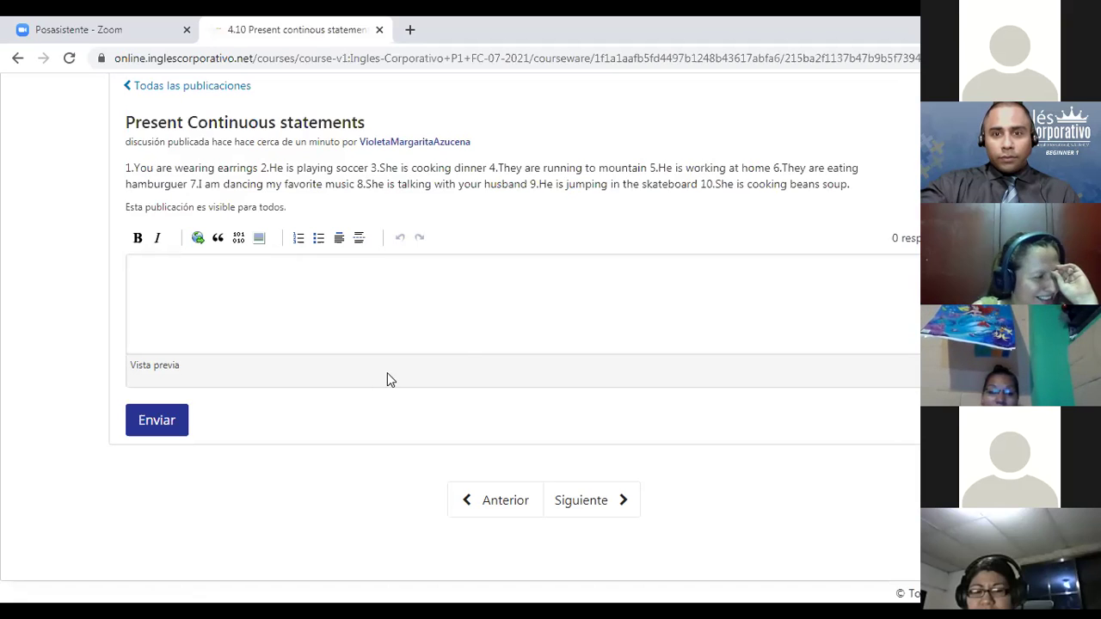
Advance to unit 4.11 Knowledge Check and look through its answered fill-in questions to the end.
click(602, 508)
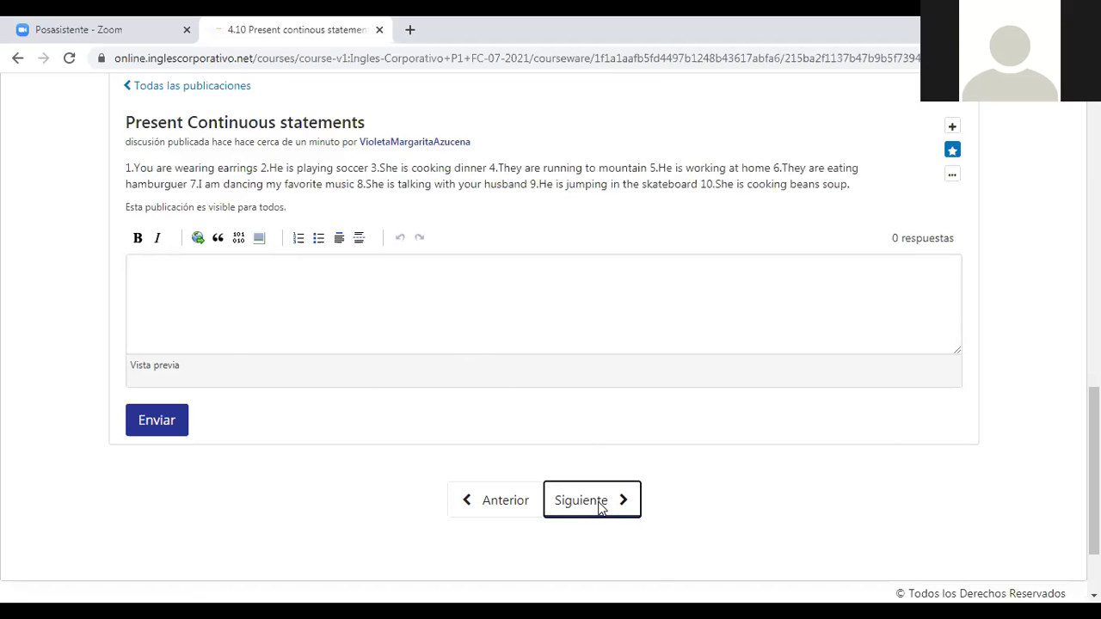
scroll(605, 508, down, 3)
scroll(602, 507, down, 4)
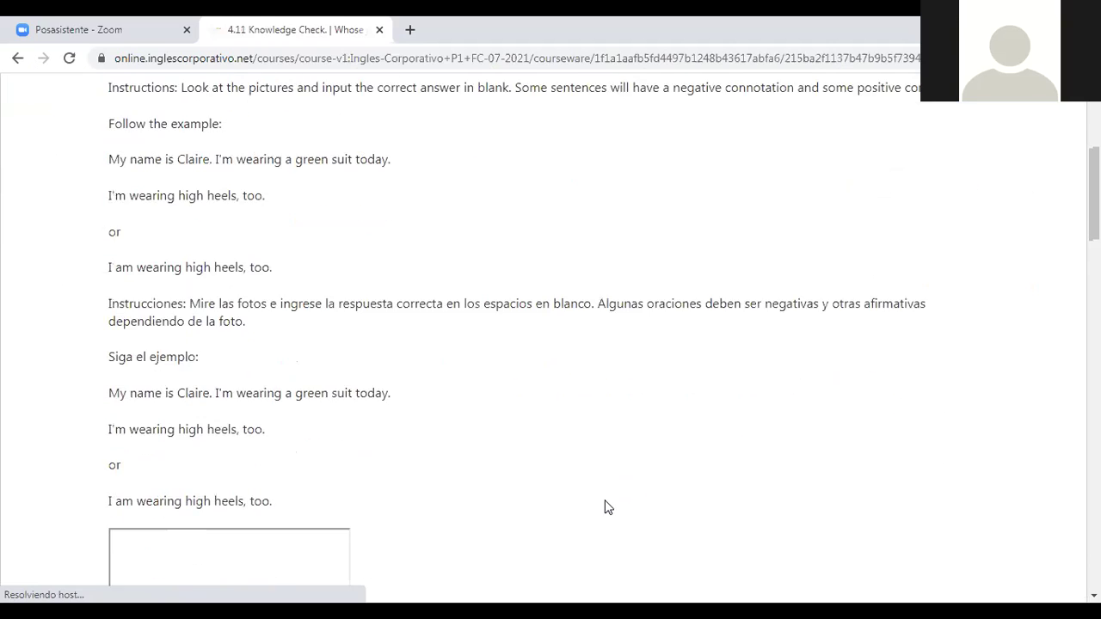
scroll(605, 506, down, 10)
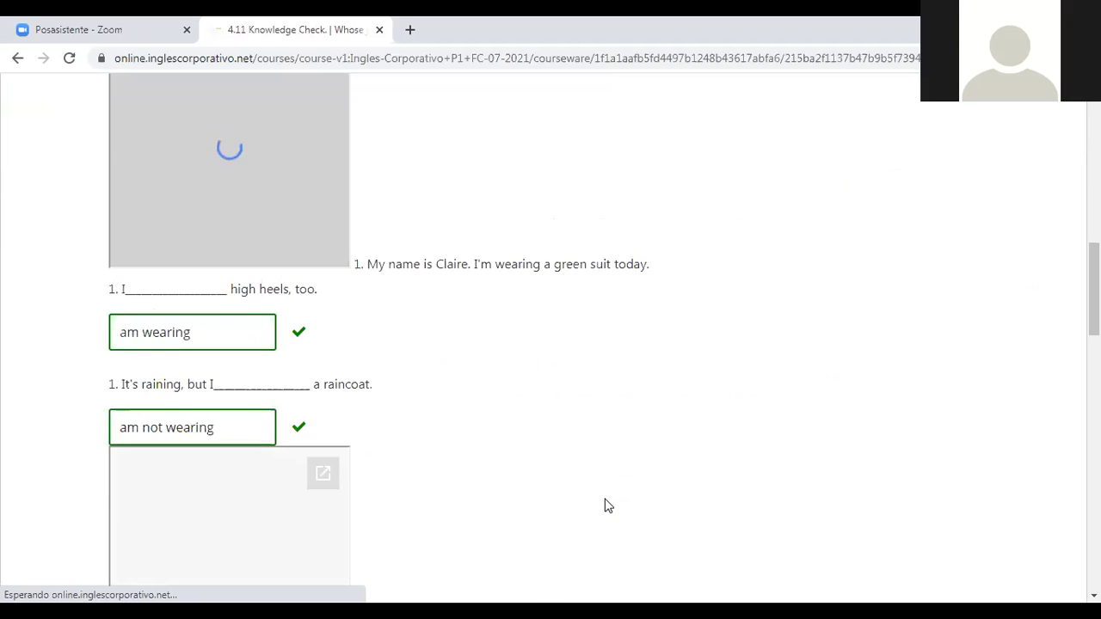
scroll(604, 506, down, 8)
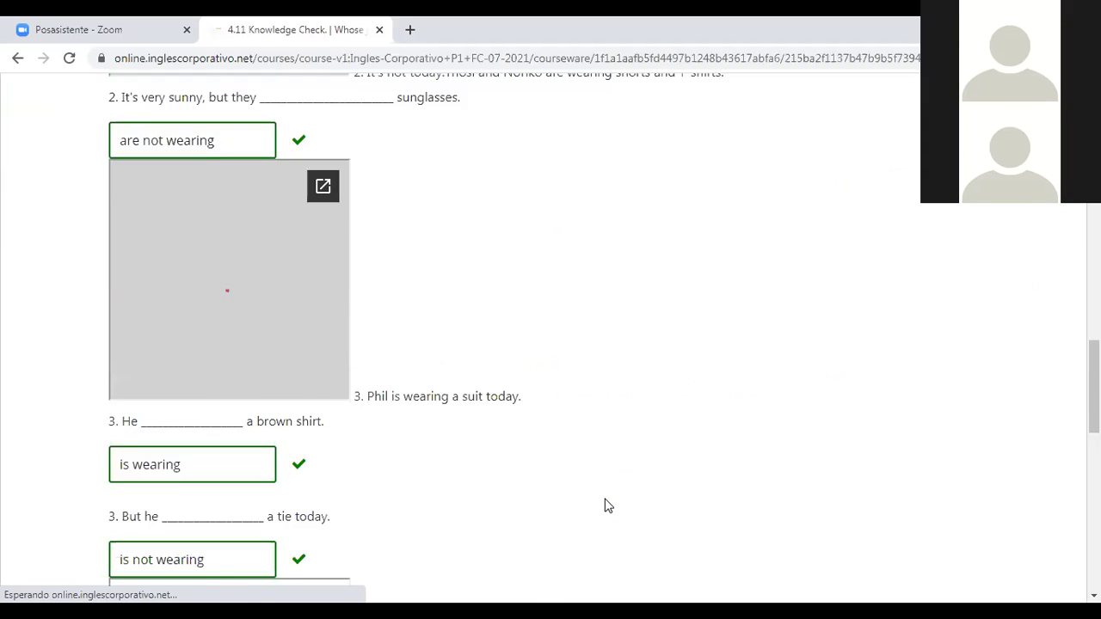
scroll(605, 505, down, 2)
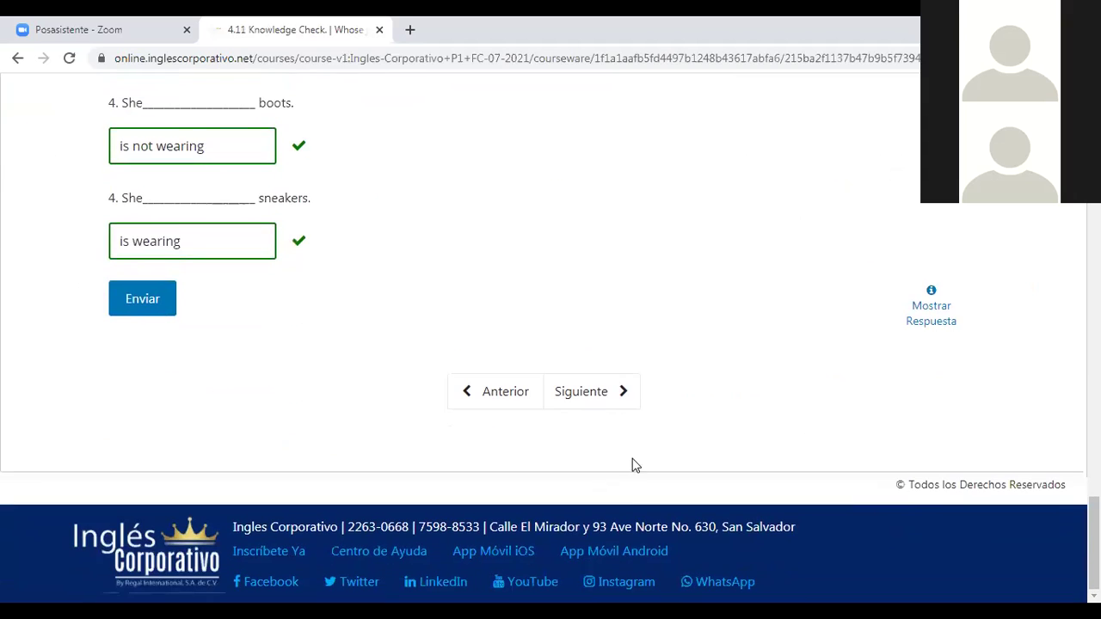
Advance through unit 4.12 Lesson Objective to the course unit that follows it.
click(611, 397)
scroll(611, 401, down, 2)
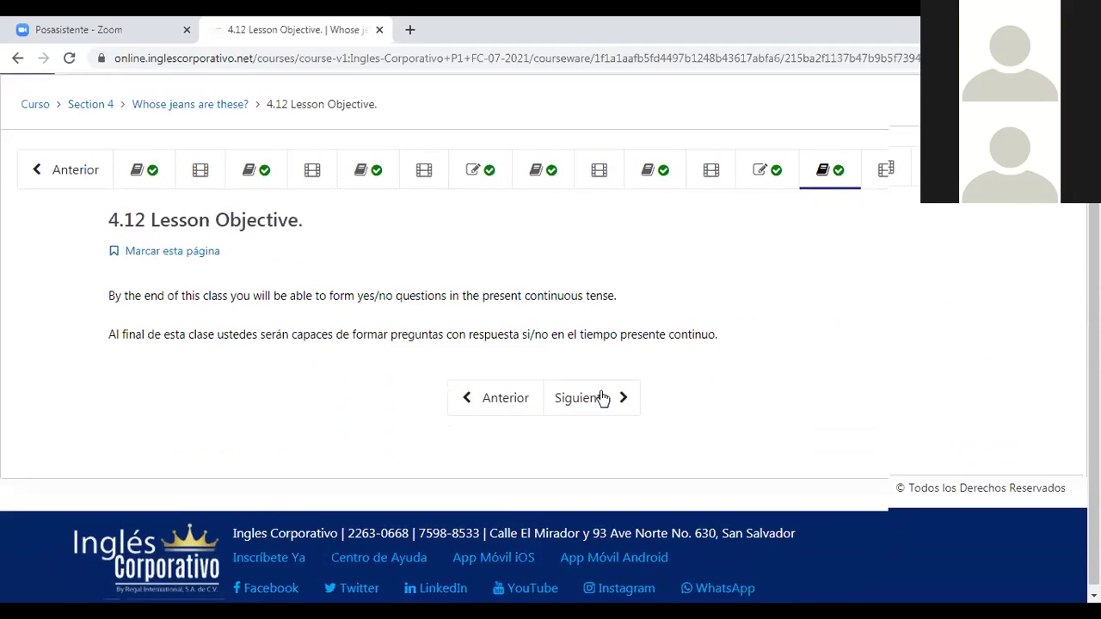
click(601, 397)
scroll(600, 398, down, 4)
scroll(599, 398, down, 3)
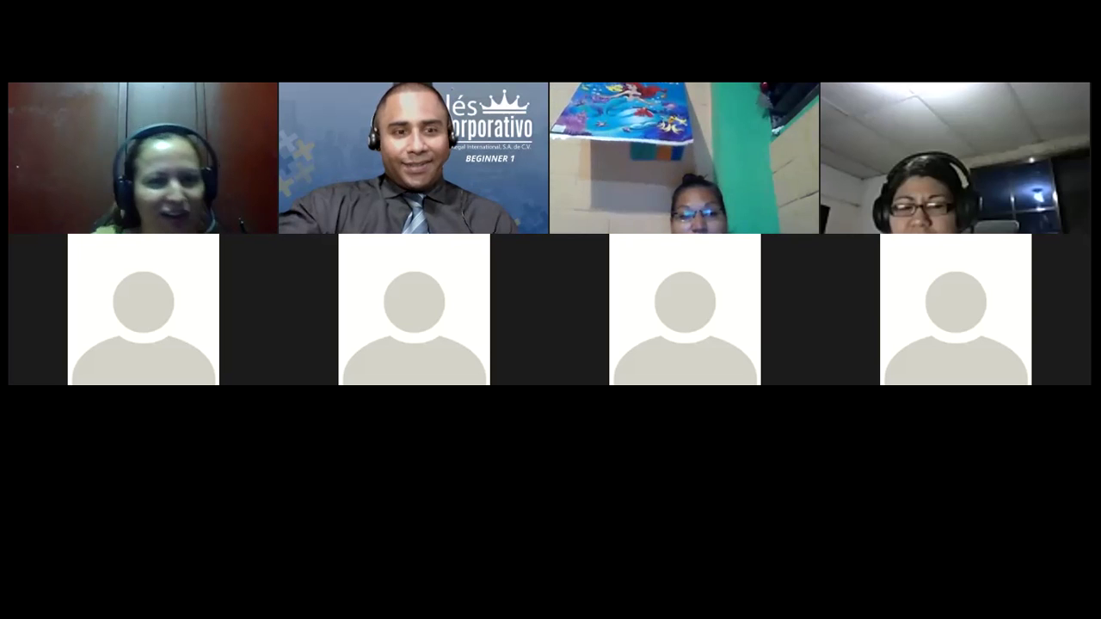
Switch to the browser window showing unit 4.10 and advance to the 4.11 Knowledge Check.
key(alt+Tab)
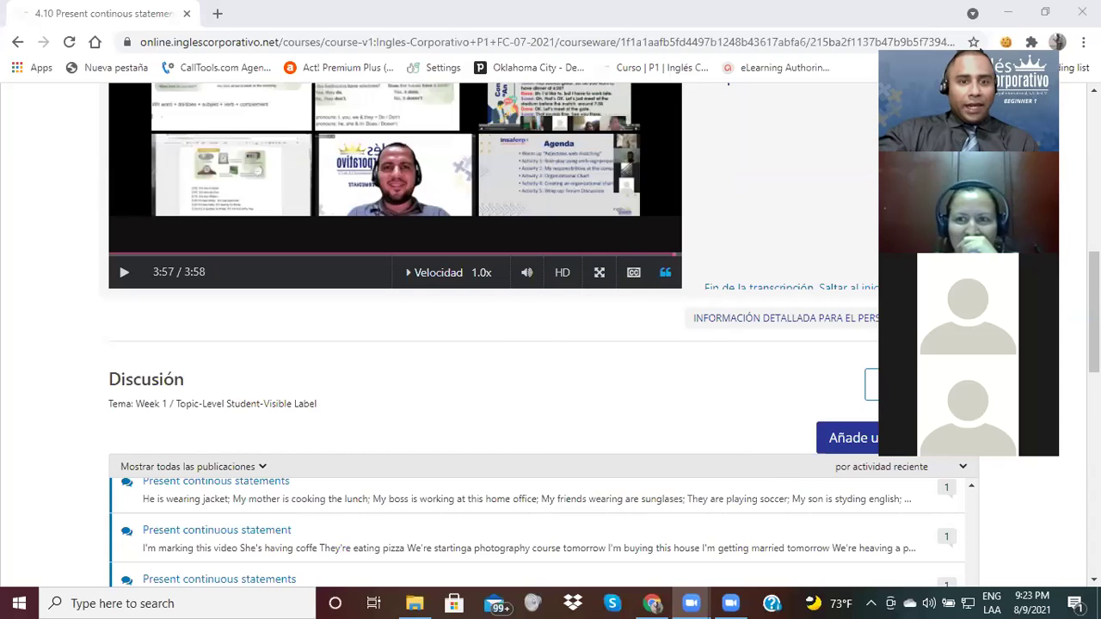
scroll(585, 357, down, 10)
click(607, 371)
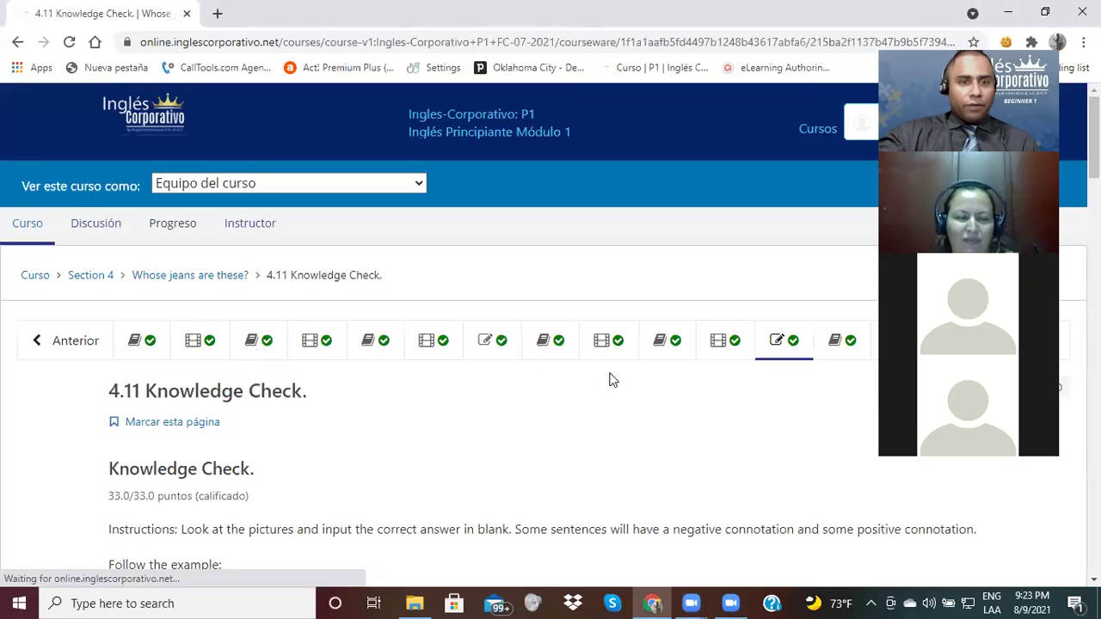
Read the Knowledge Check instructions and examples in English and Spanish down to the first picture.
scroll(599, 404, down, 2)
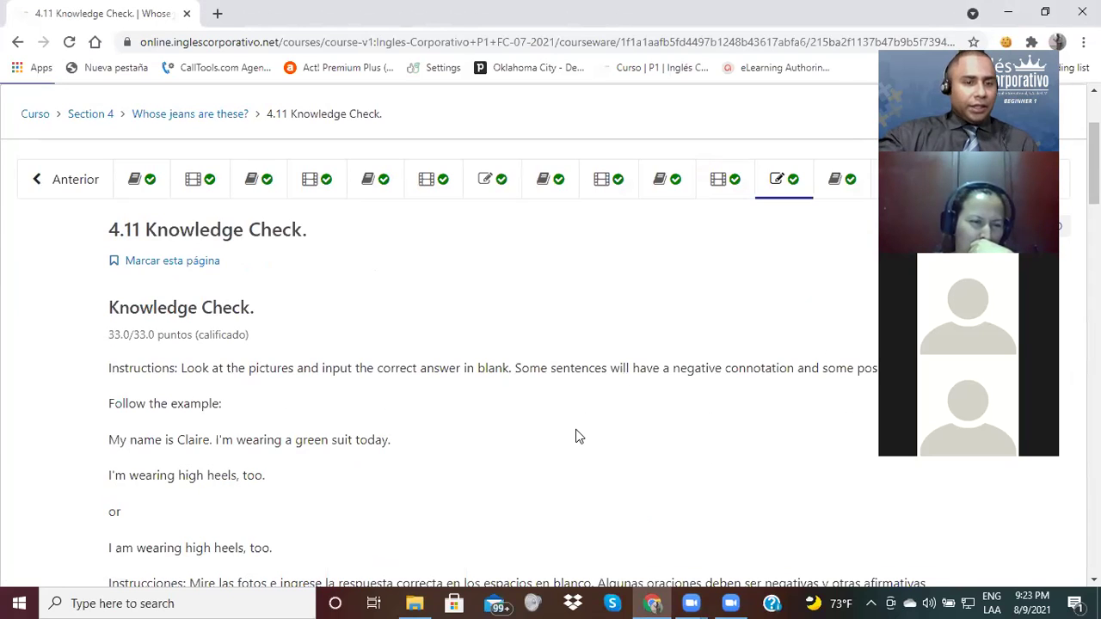
scroll(578, 436, down, 1)
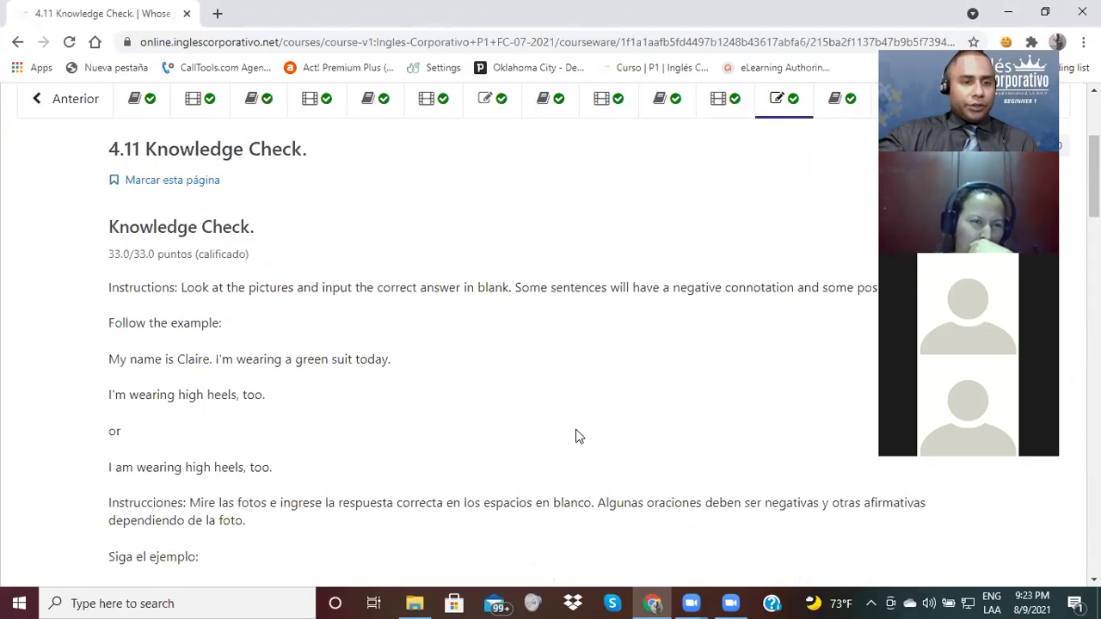
scroll(578, 436, down, 1)
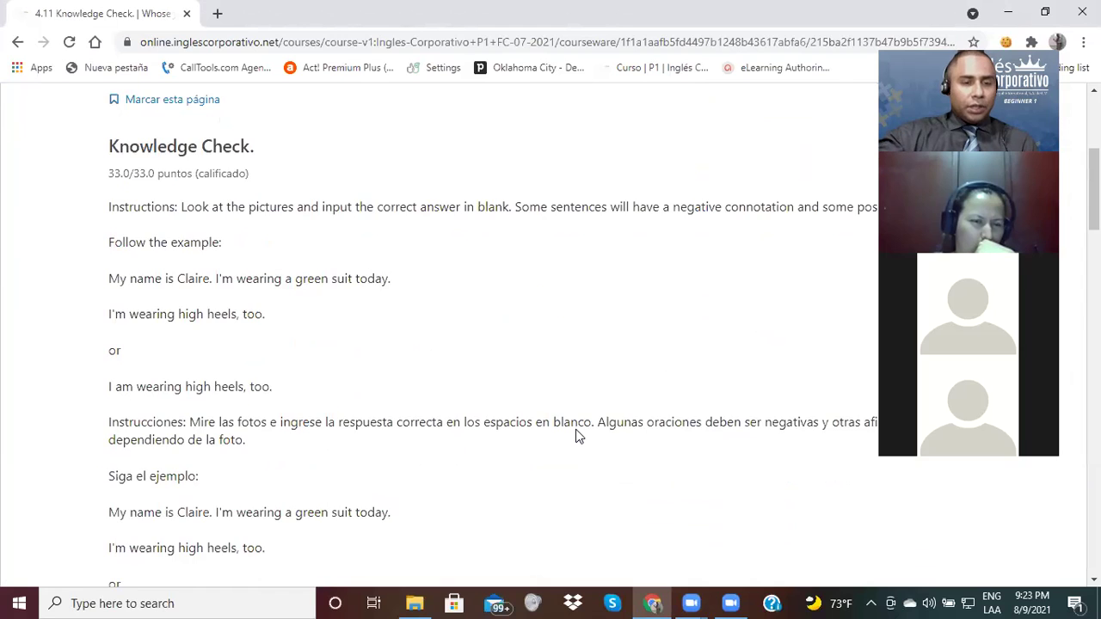
scroll(578, 436, down, 2)
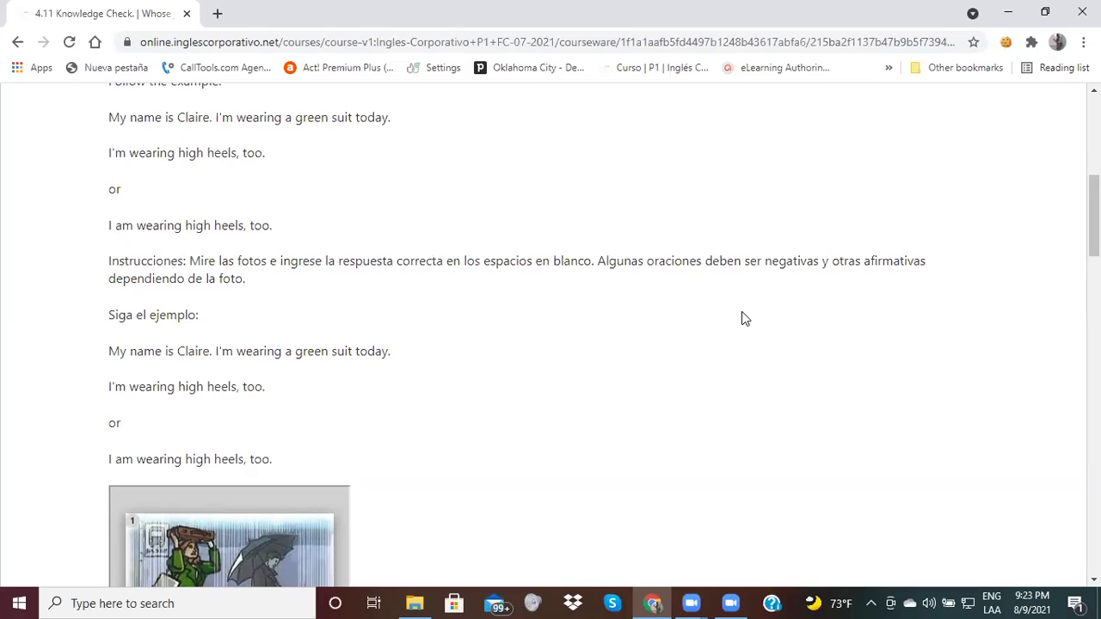
scroll(741, 312, down, 1)
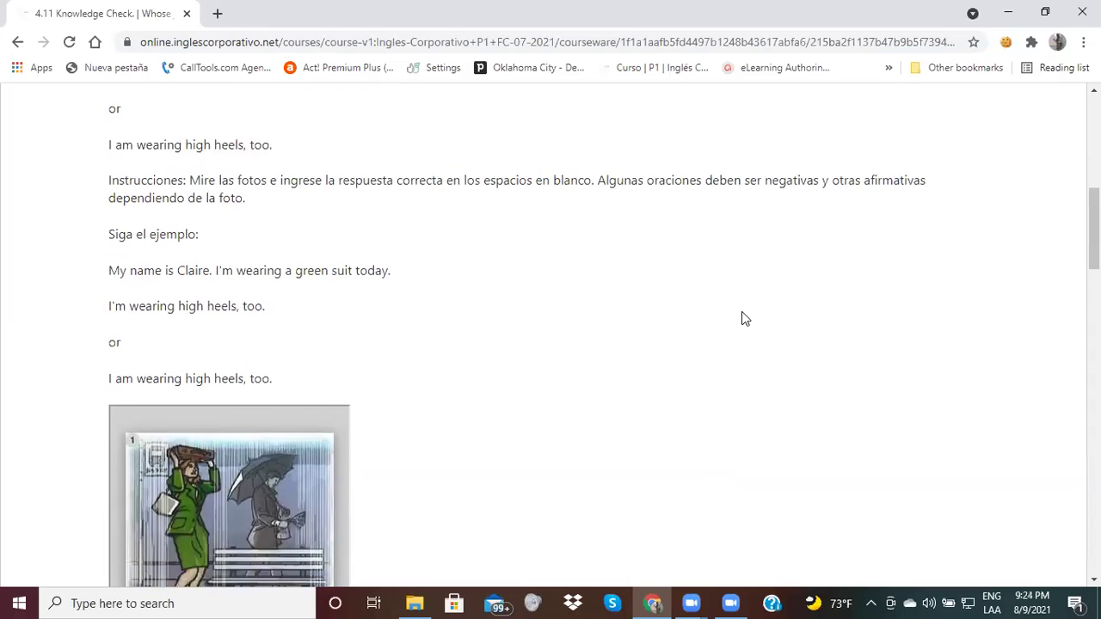